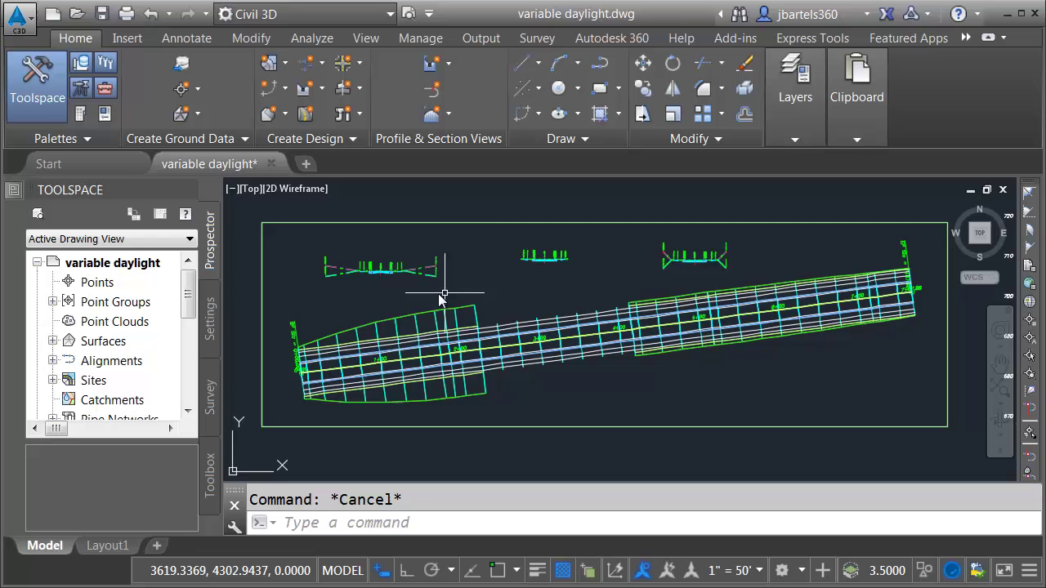
Pan and zoom to inspect the left and right sides of the corridor cross-sections
scroll(377, 270, "up", 8)
middle_click_drag(395, 278, 544, 227)
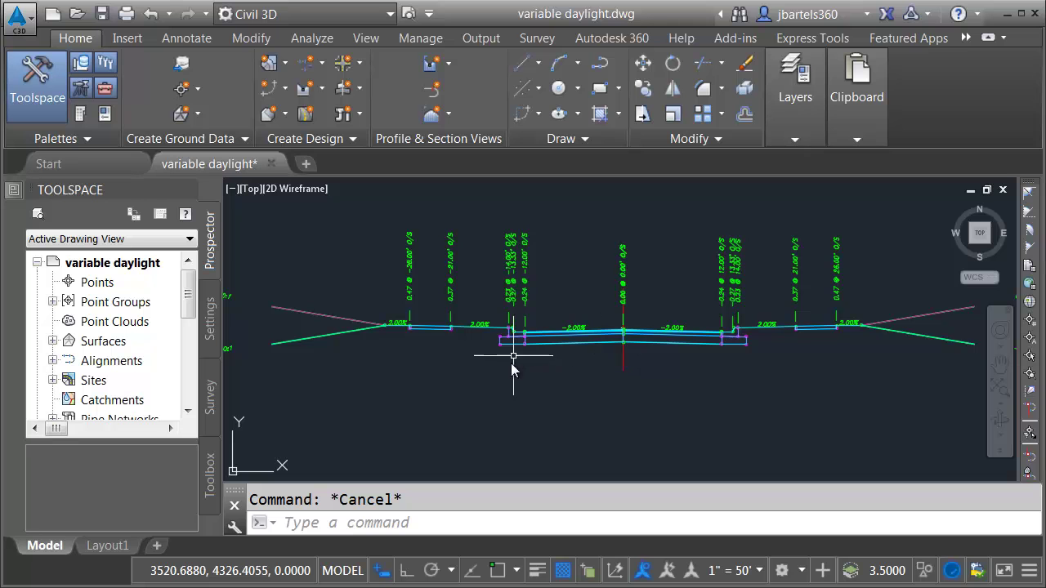
scroll(438, 372, "up", 4)
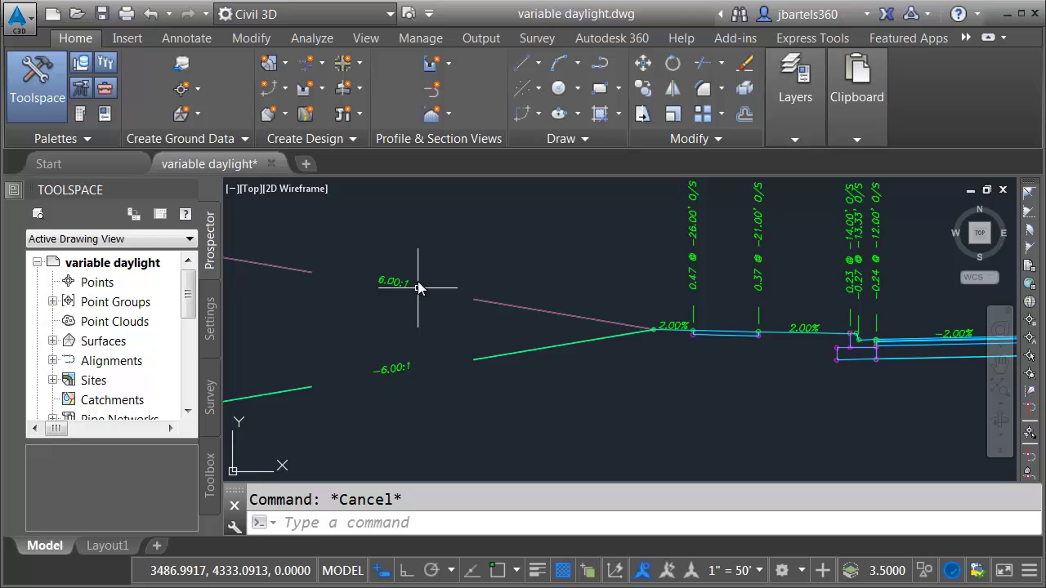
scroll(385, 328, "down", 3)
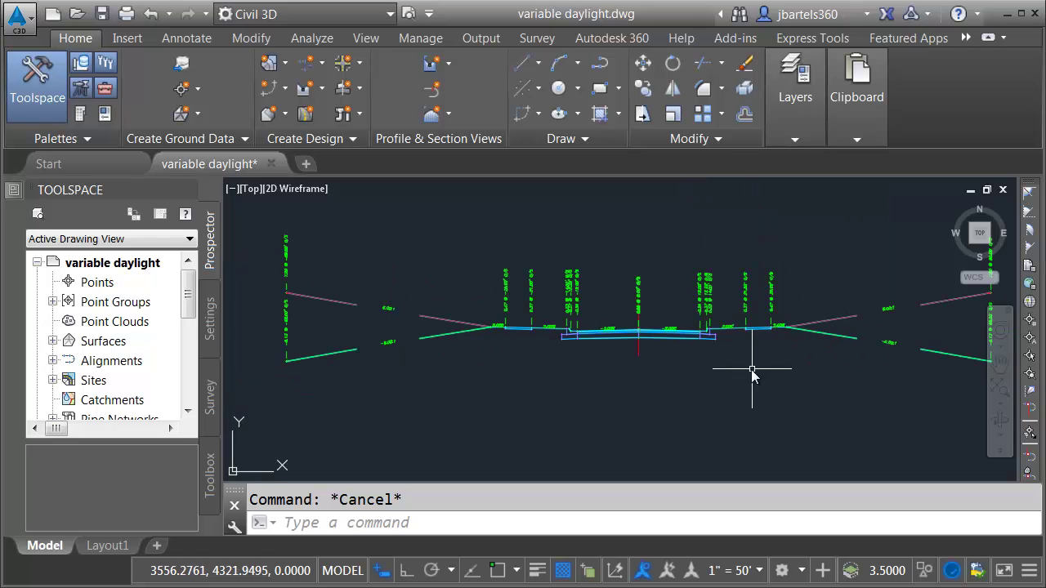
middle_click_drag(751, 368, 432, 367)
scroll(643, 318, "up", 3)
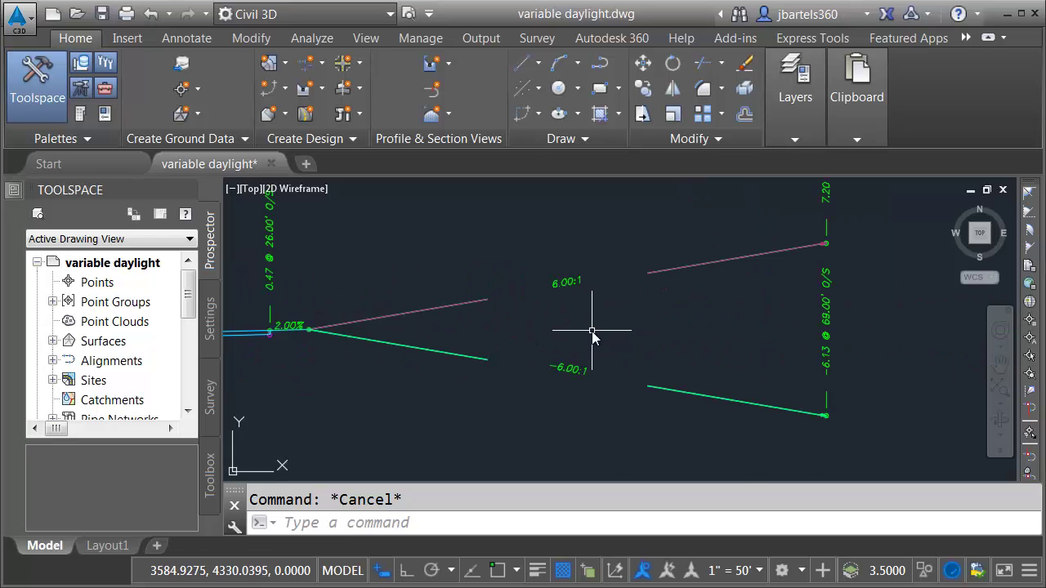
scroll(592, 331, "down", 3)
scroll(836, 368, "up", 2)
middle_click_drag(836, 369, 596, 351)
scroll(507, 321, "up", 2)
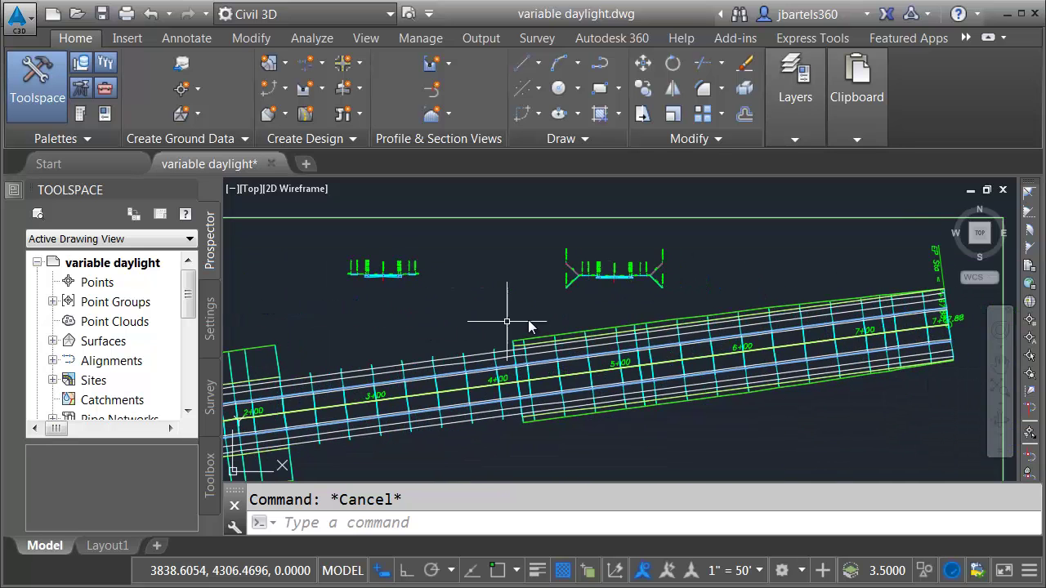
scroll(611, 291, "up", 5)
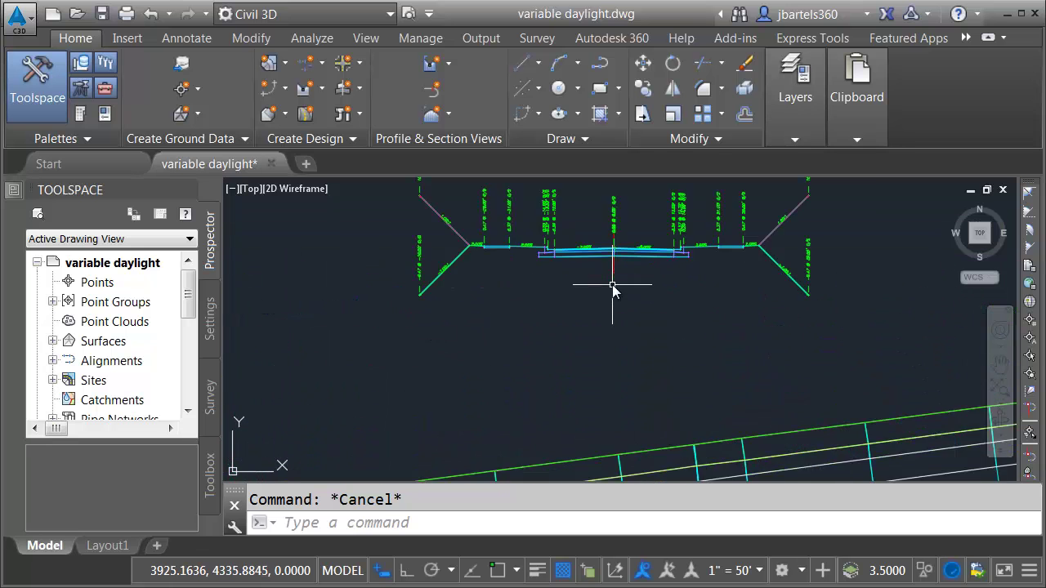
scroll(613, 291, "up", 2)
Pan and zoom to center the cross-sections and corridor stations in the view
middle_click_drag(640, 297, 634, 385)
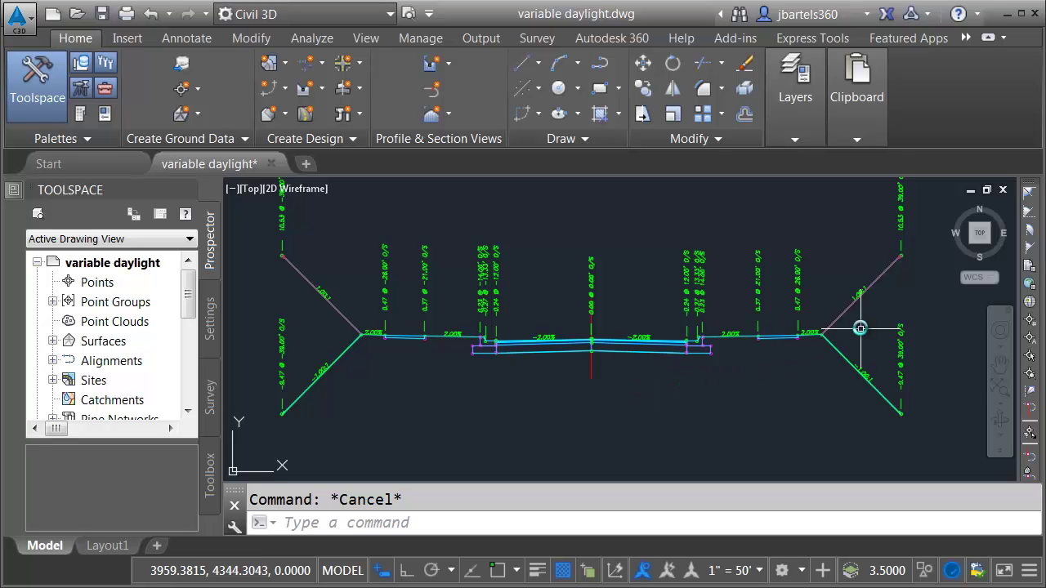
scroll(808, 327, "up", 3)
middle_click_drag(731, 346, 731, 318)
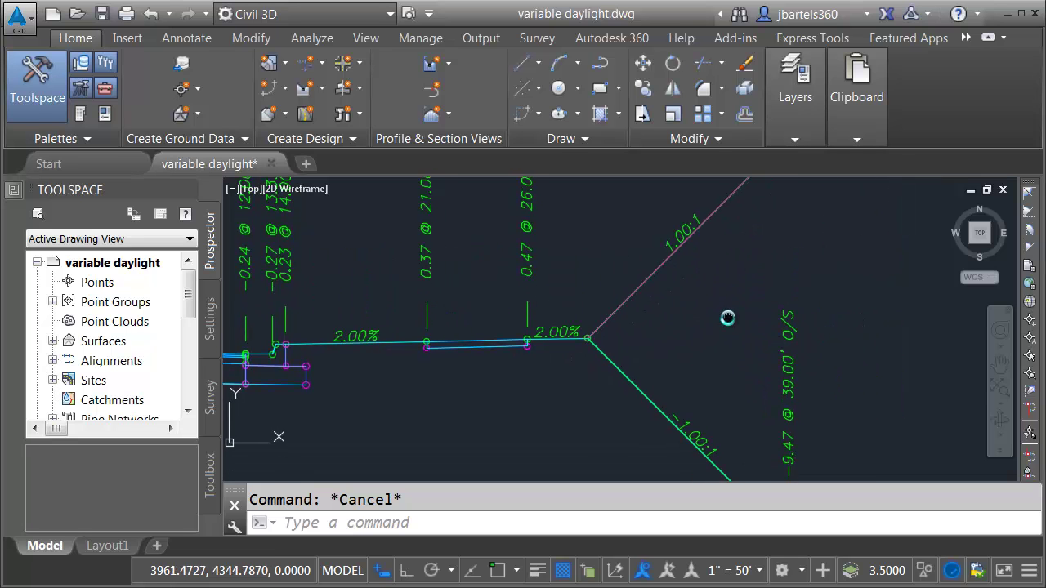
scroll(730, 317, "down", 4)
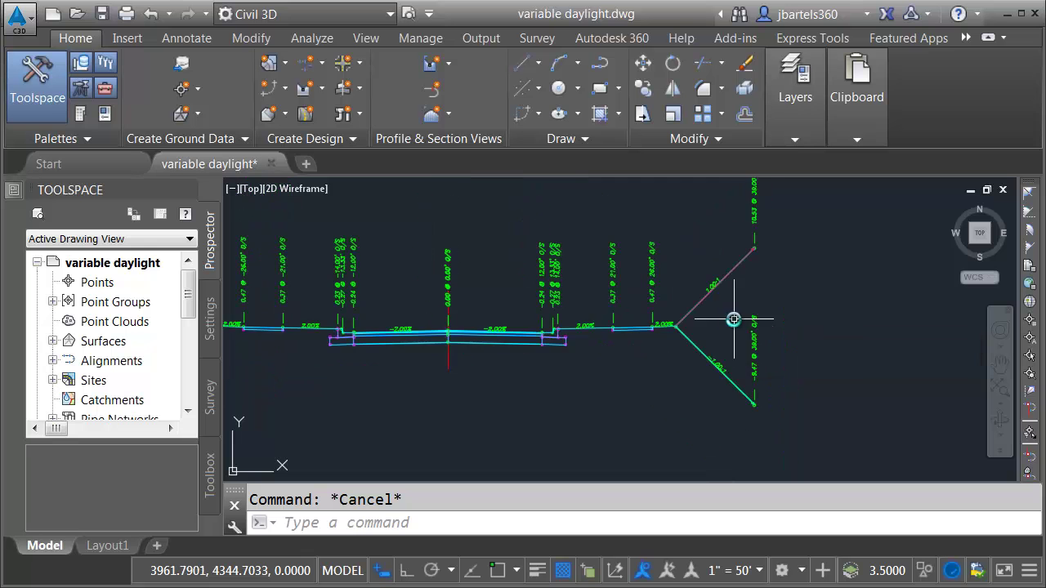
middle_click_drag(434, 362, 775, 365)
scroll(485, 338, "up", 3)
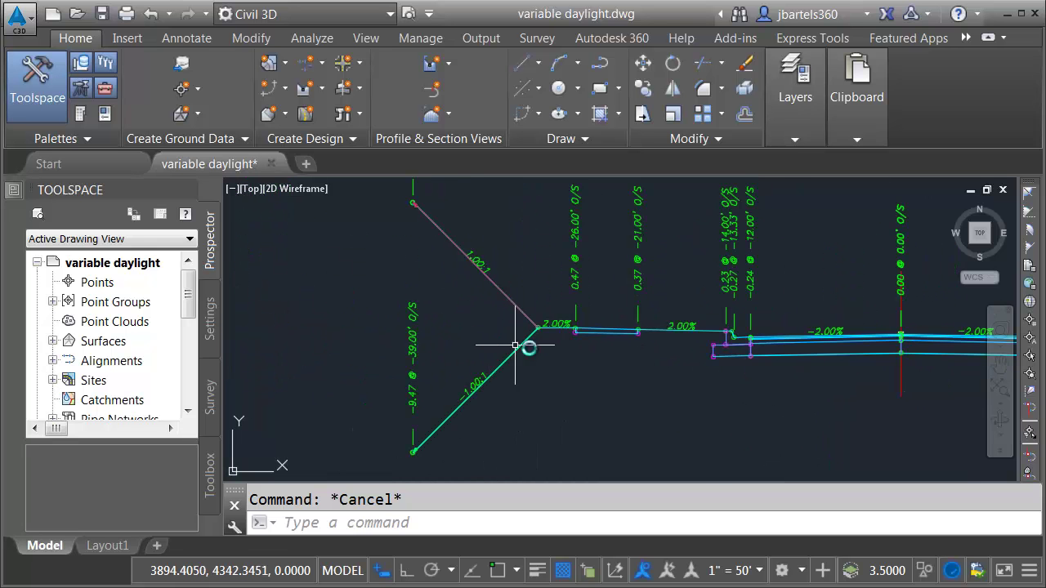
scroll(572, 355, "down", 7)
middle_click_drag(467, 374, 672, 240)
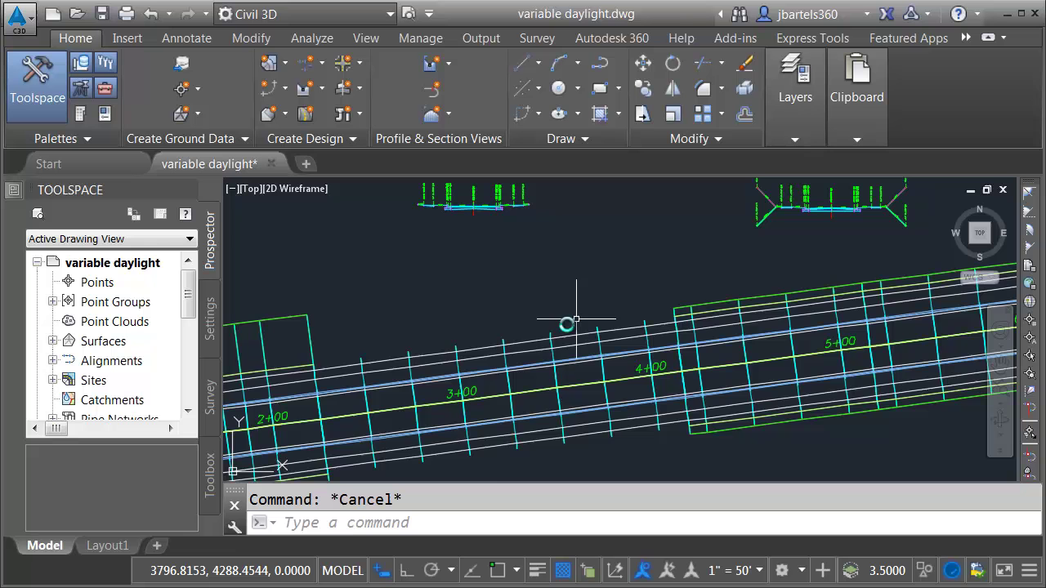
middle_click_drag(496, 269, 541, 404)
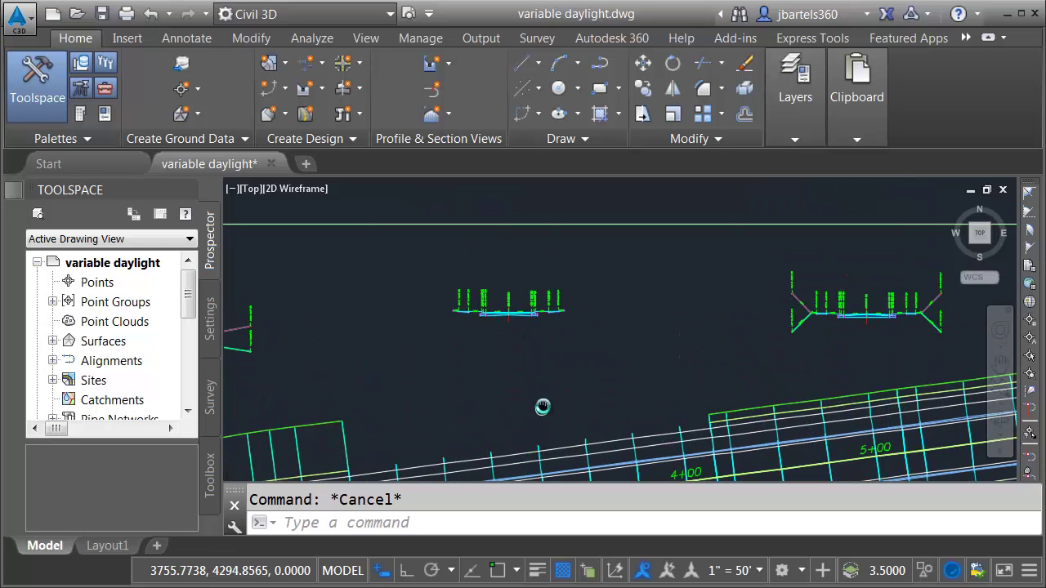
scroll(492, 309, "up", 3)
scroll(490, 304, "up", 2)
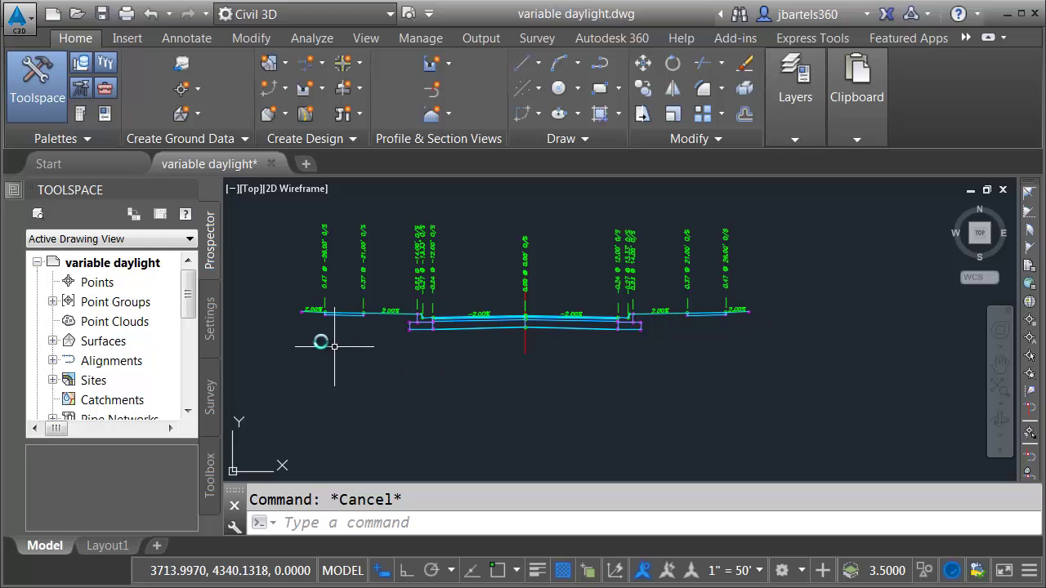
scroll(509, 397, "down", 4)
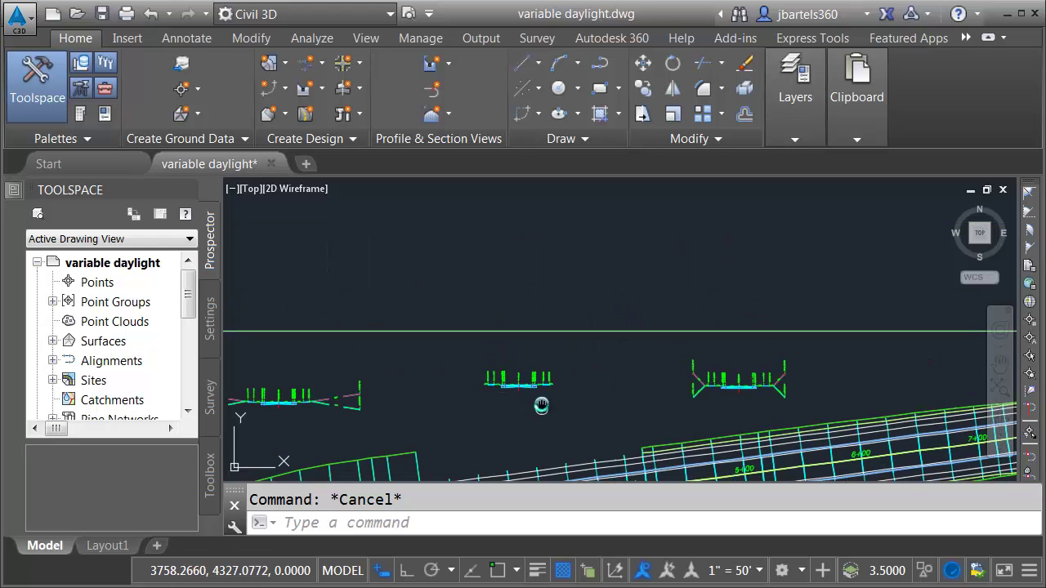
middle_click_drag(541, 406, 561, 290)
scroll(505, 346, "up", 2)
middle_click_drag(514, 355, 505, 276)
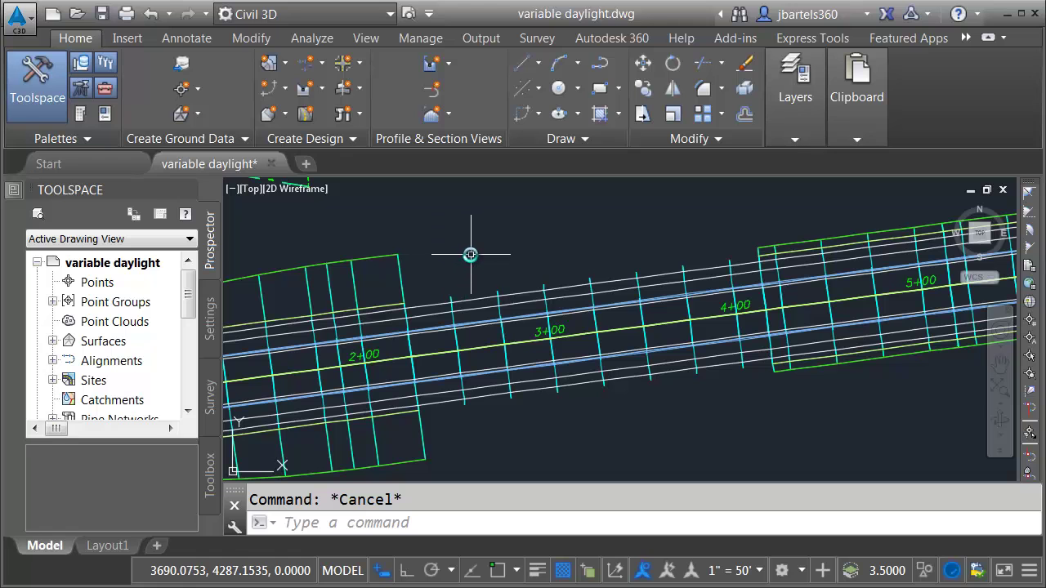
mouse_move(470, 254)
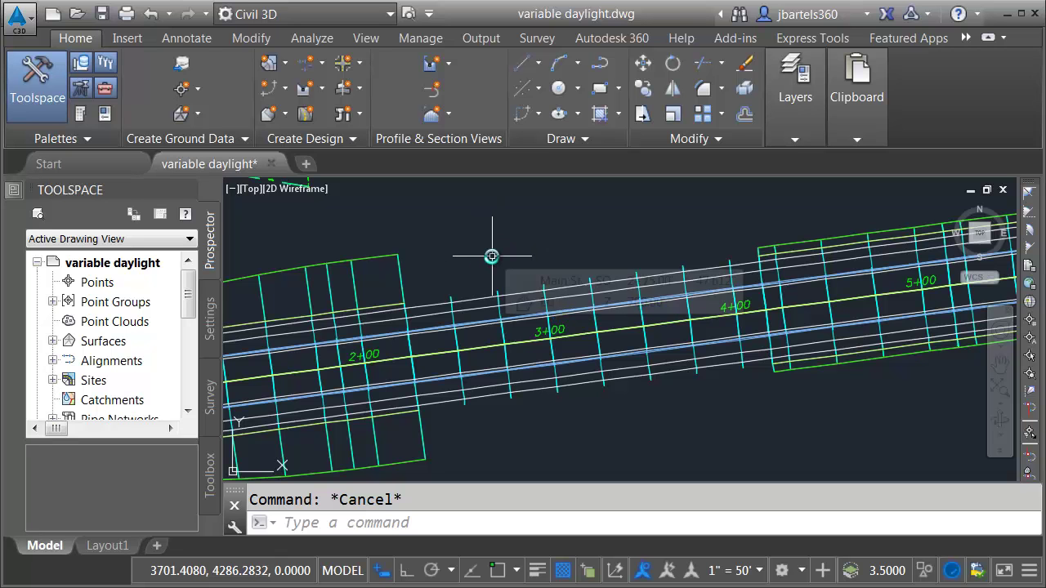
Create a new tool palette named Custom and start importing subassemblies into it
key("ctrl+3")
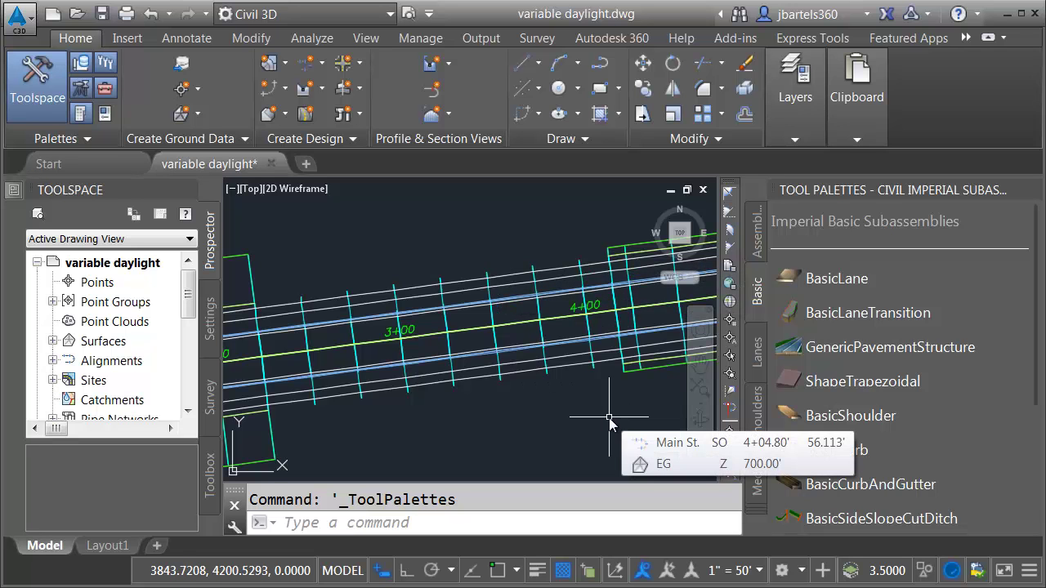
right_click(757, 296)
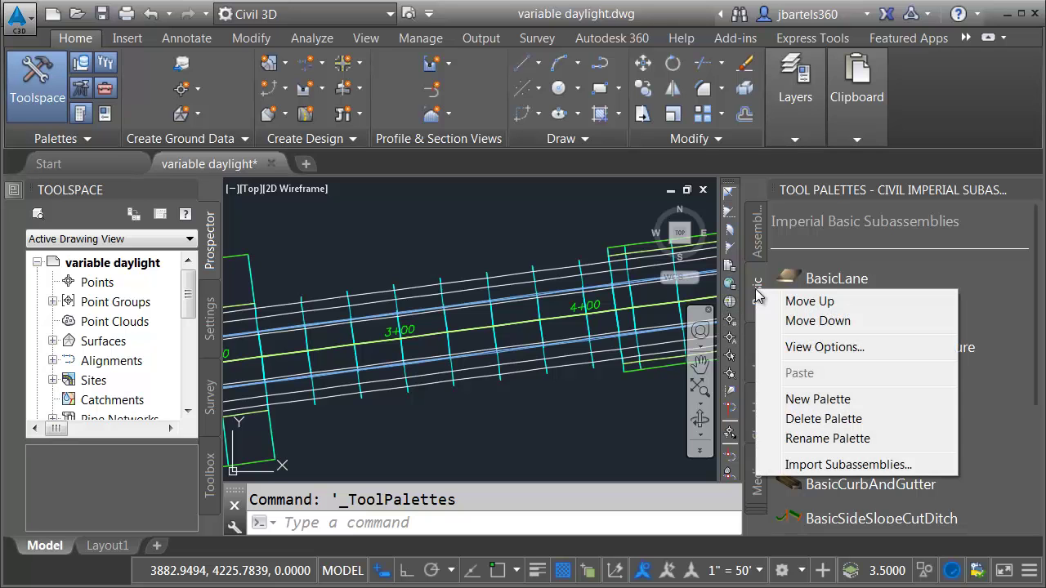
left_click(785, 397)
type("Custom")
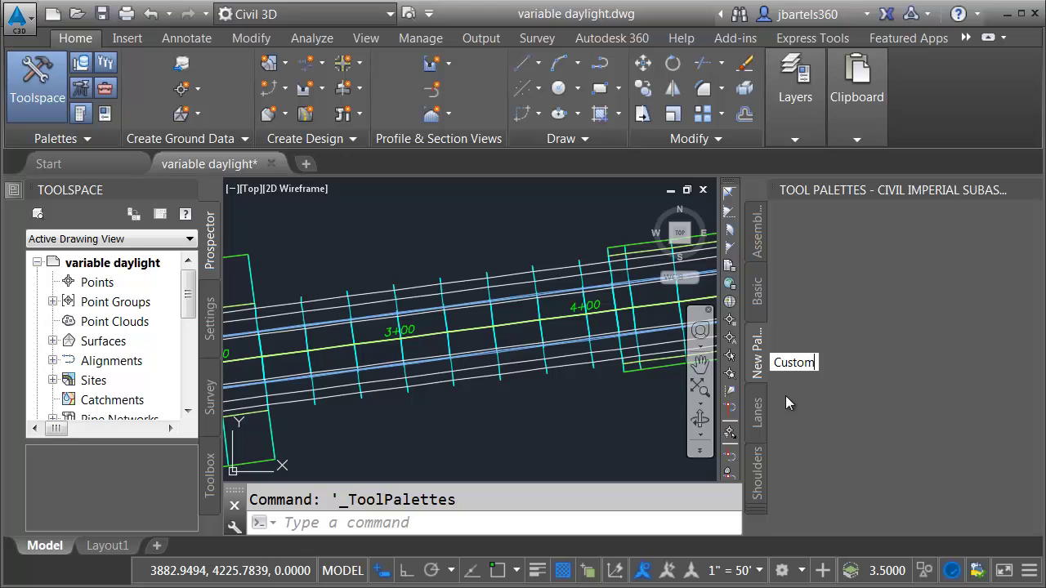
key("Return")
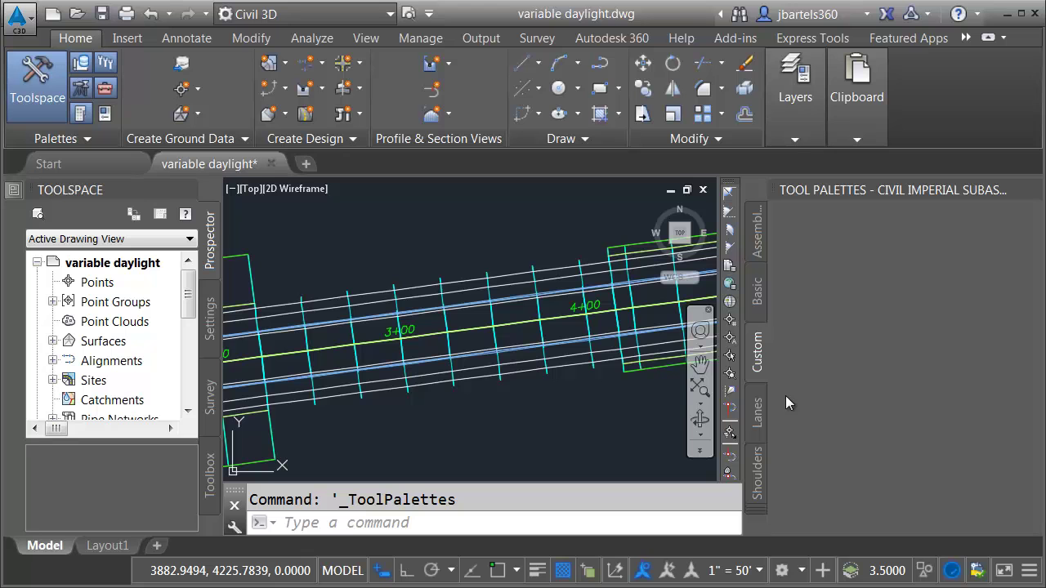
right_click(757, 356)
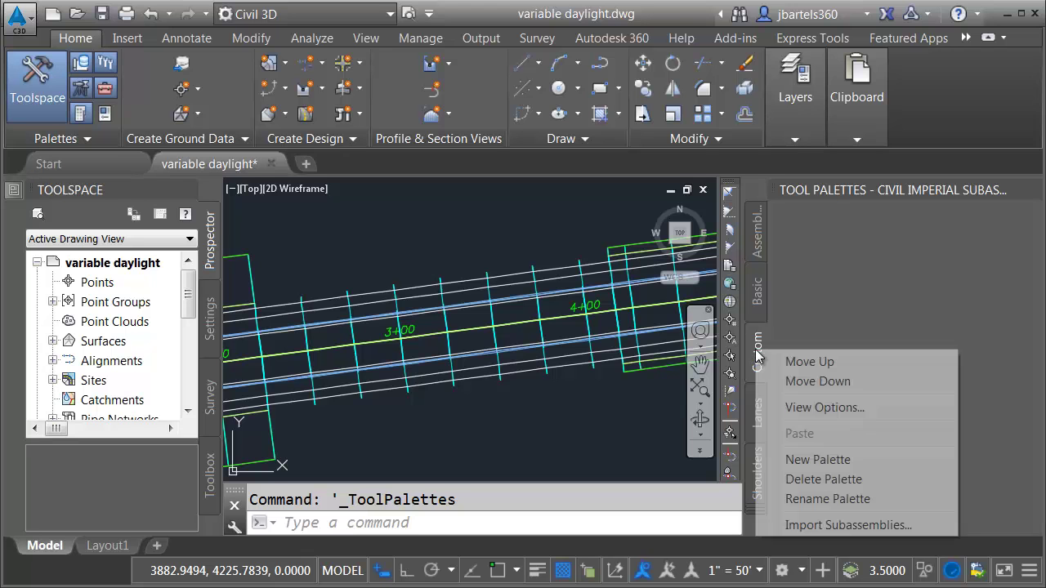
left_click(788, 526)
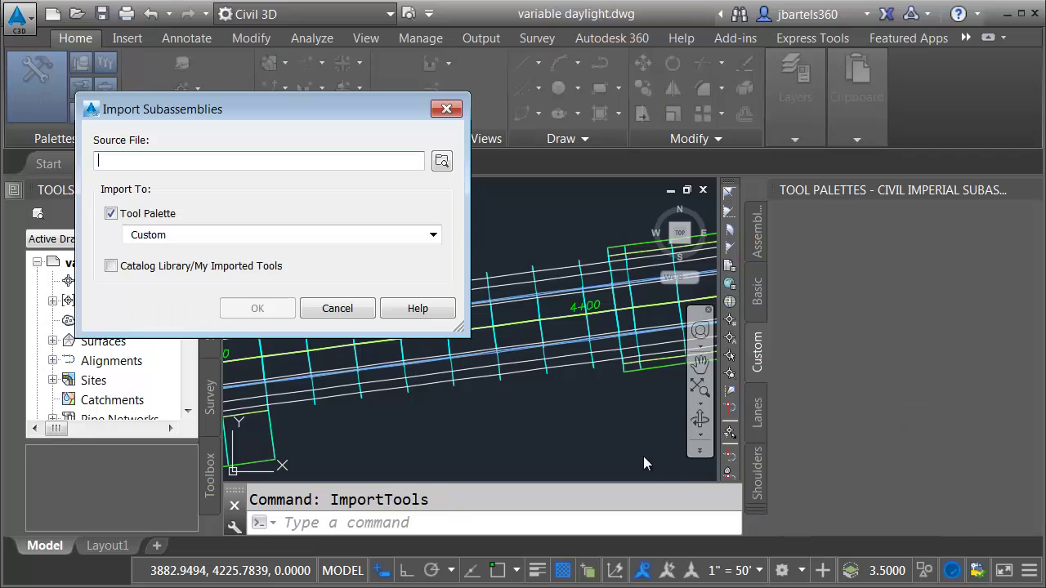
Import the Varying_Slope.pkt file as a subassembly tool onto the Custom palette
left_click(442, 161)
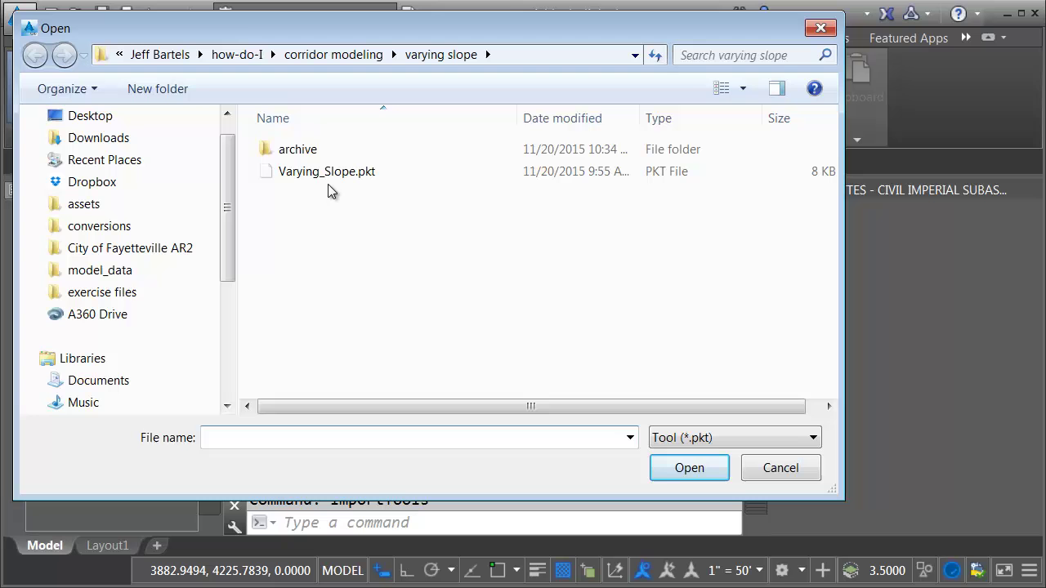
left_click(341, 174)
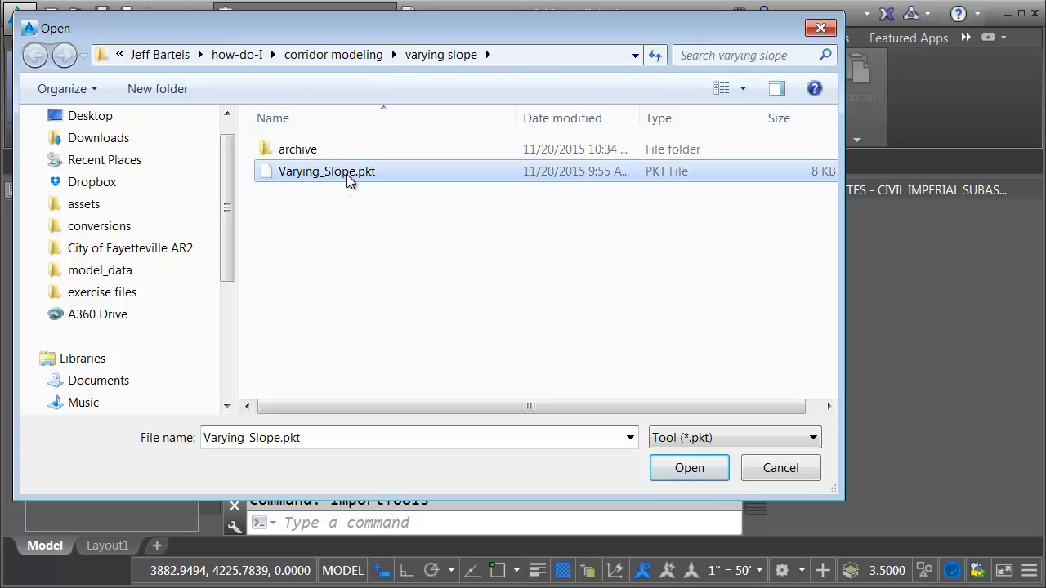
left_click(687, 468)
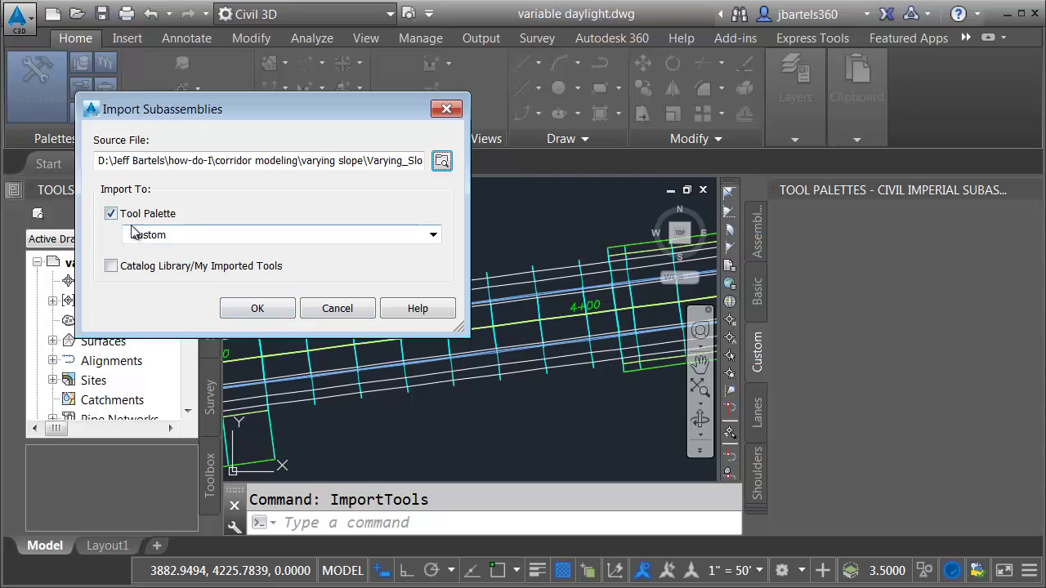
left_click(232, 307)
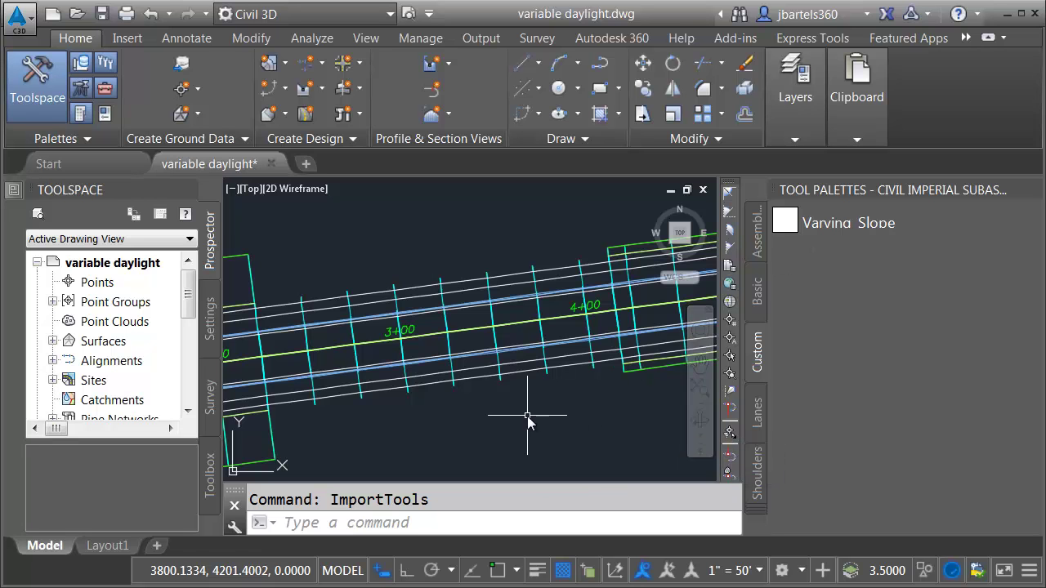
Place the Varying Slope subassembly on the assembly's outer ends, then end placement
scroll(530, 422, "down", 1)
scroll(484, 315, "down", 1)
scroll(482, 330, "up", 5)
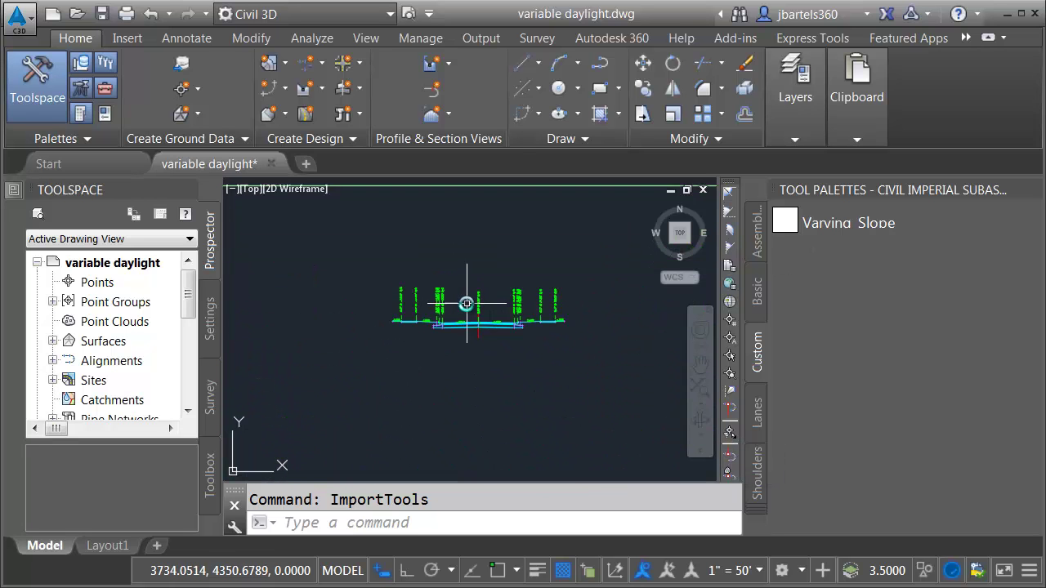
left_click(809, 222)
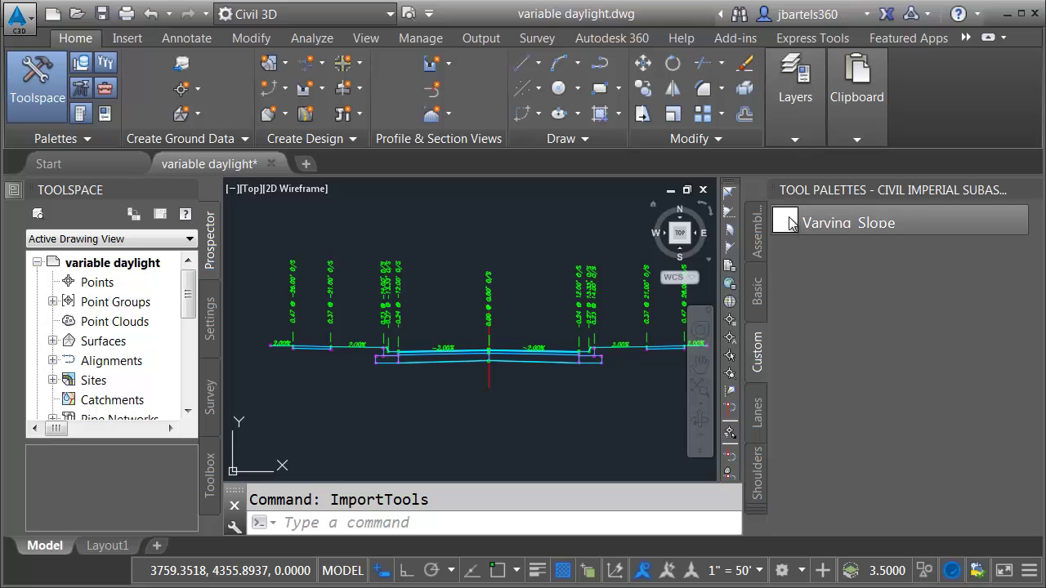
scroll(626, 327, "up", 6)
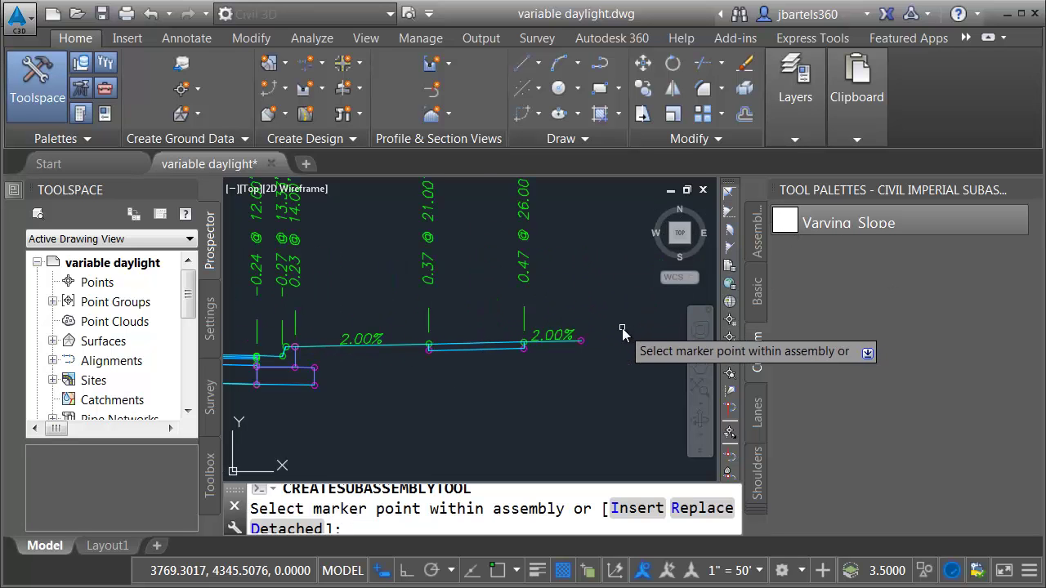
scroll(603, 384, "down", 8)
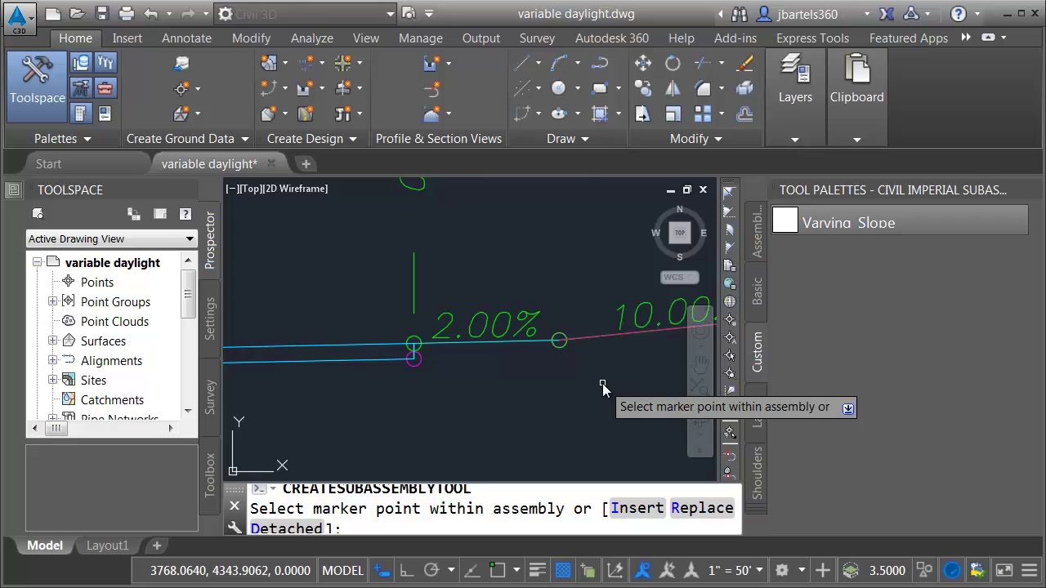
scroll(318, 366, "up", 5)
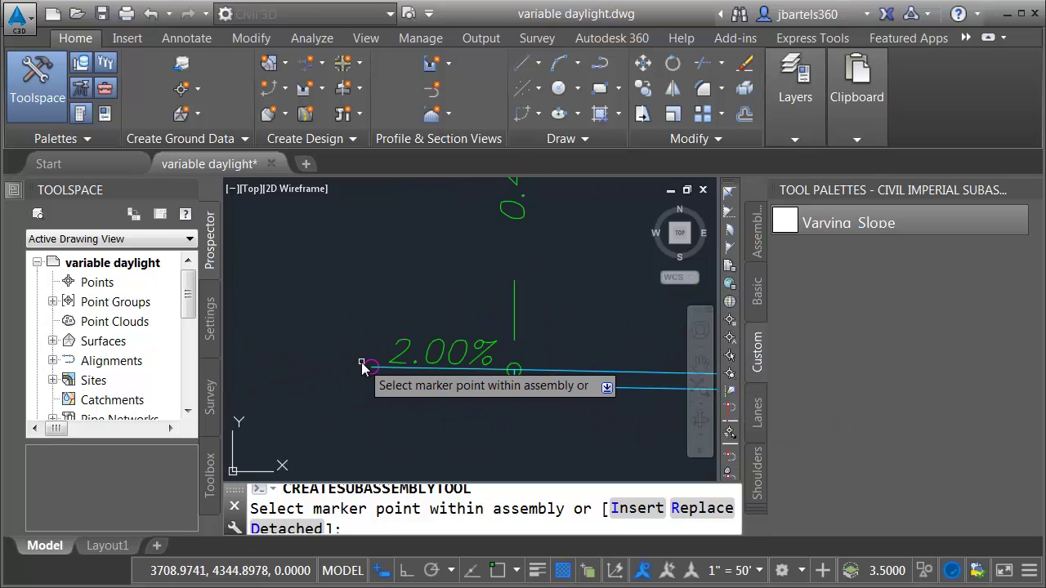
key("Escape")
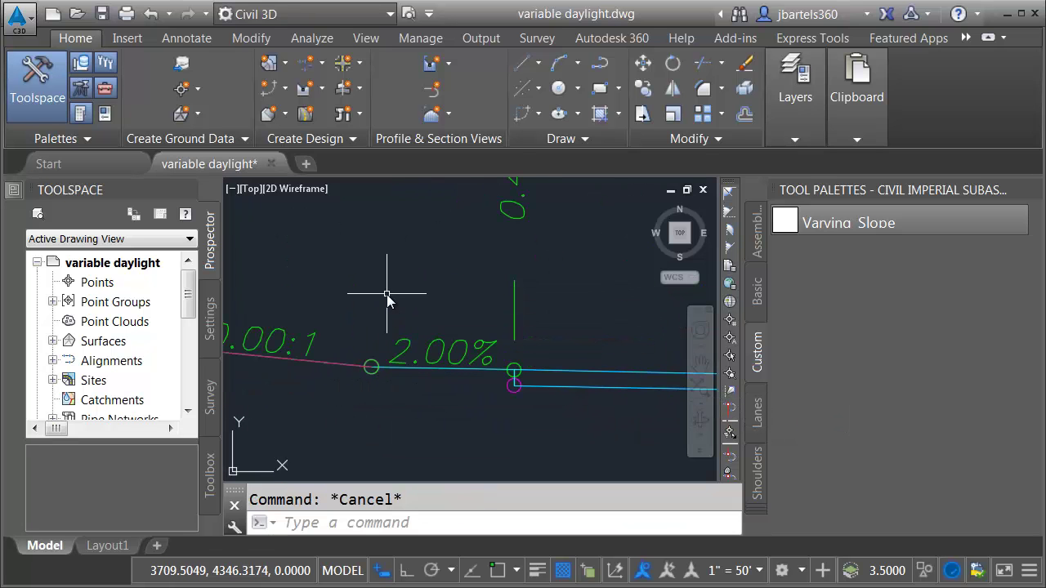
scroll(385, 298, "down", 6)
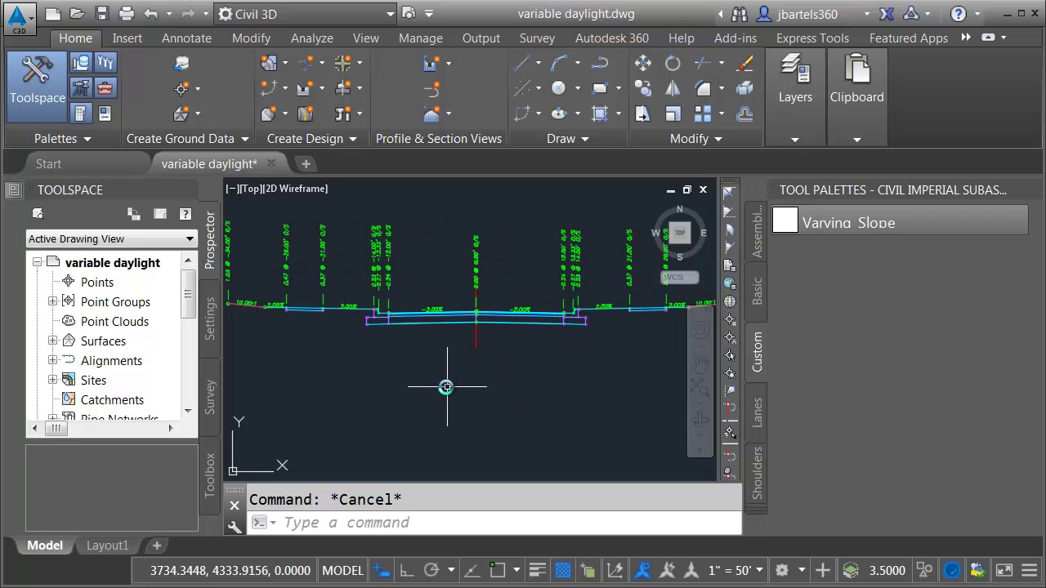
middle_click_drag(373, 385, 423, 380)
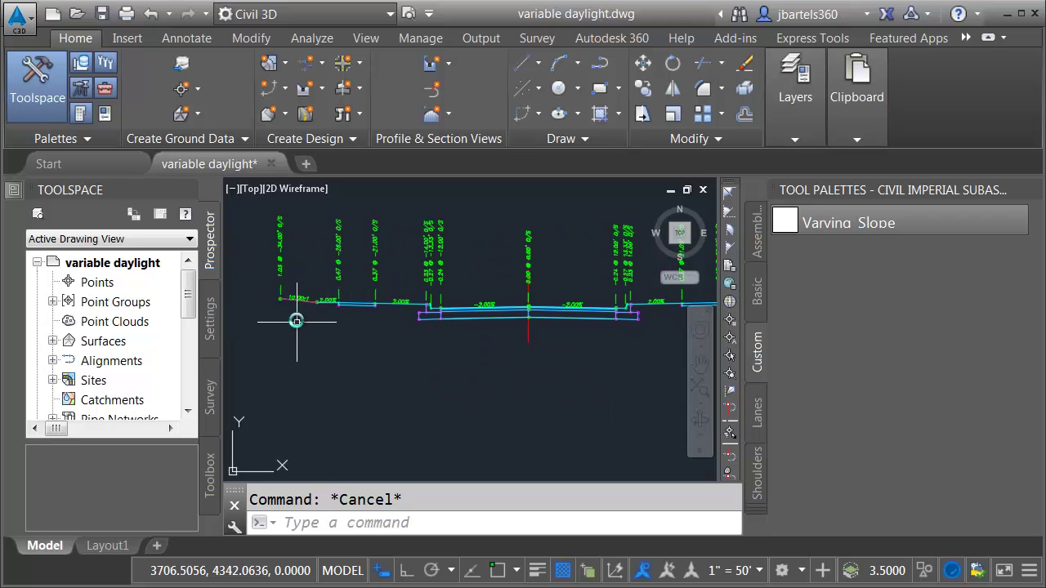
mouse_move(309, 353)
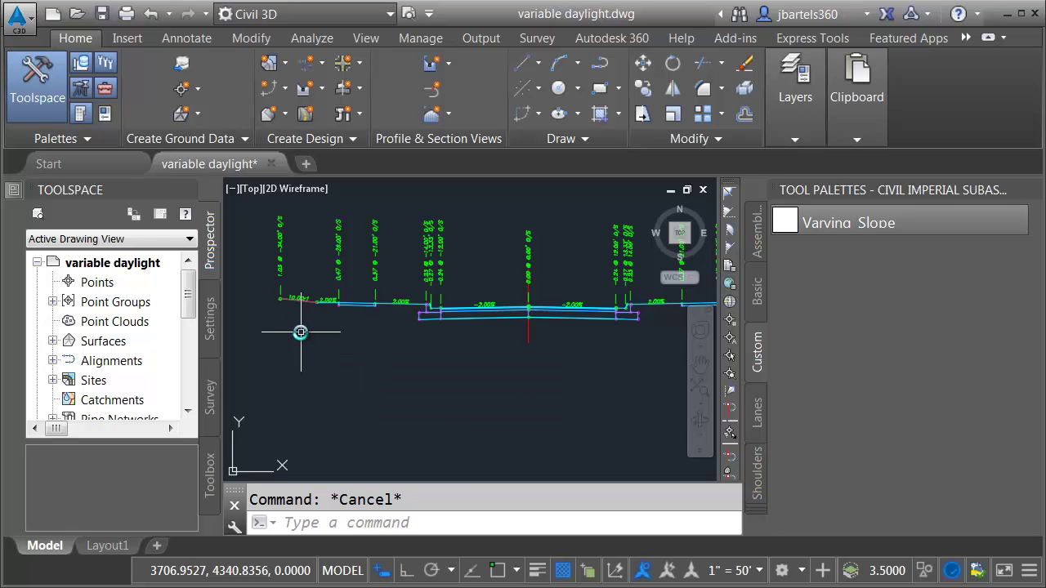
Window-select the left and right Varying_Slope subassemblies on the assembly
scroll(310, 350, "down", 3)
mouse_move(357, 398)
middle_mouse_down()
mouse_move(366, 307)
mouse_move(403, 283)
middle_mouse_up()
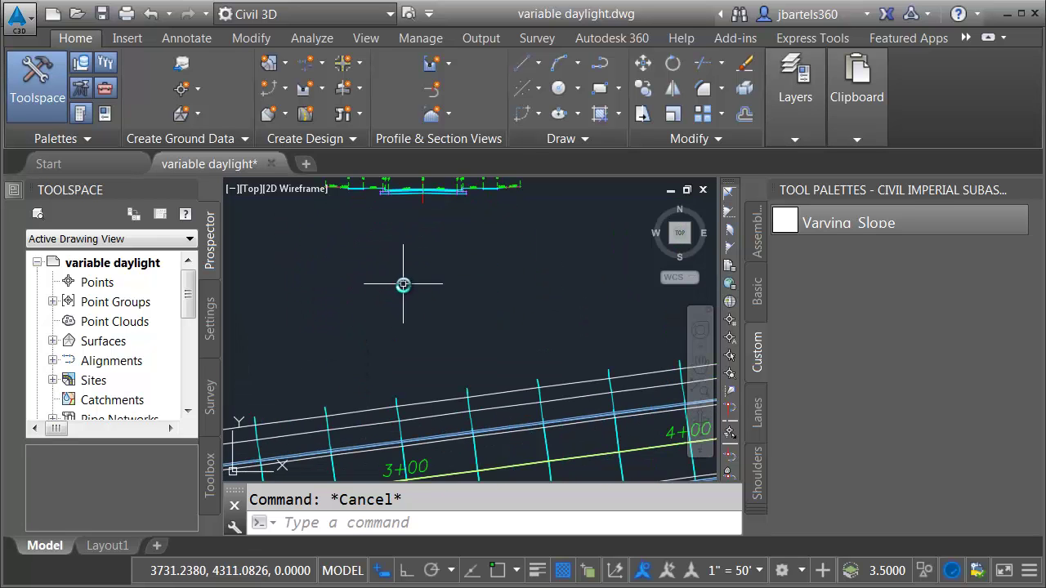
scroll(404, 283, "down", 2)
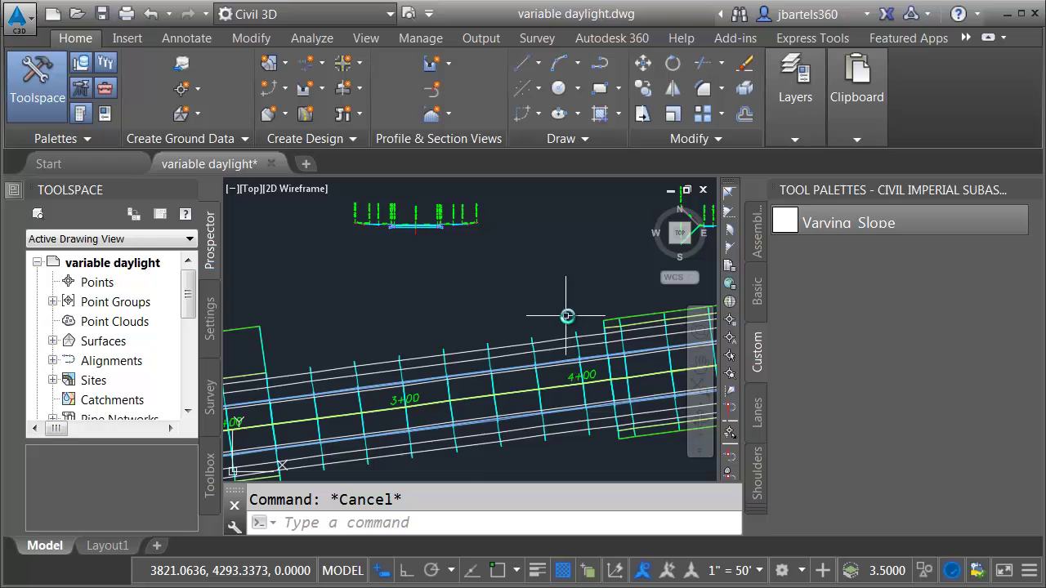
scroll(488, 266, "up", 4)
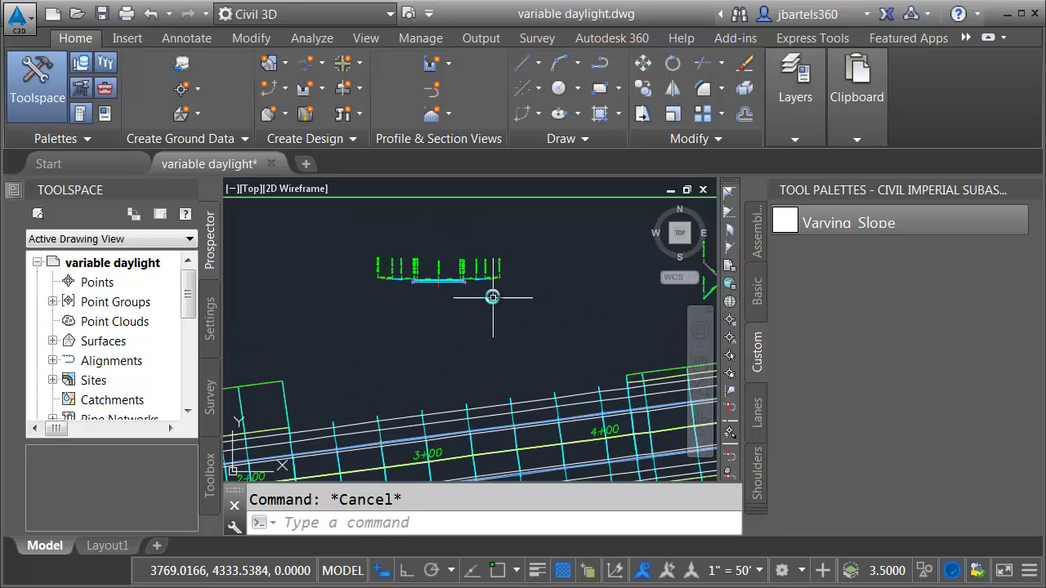
left_click(505, 267)
left_click(450, 329)
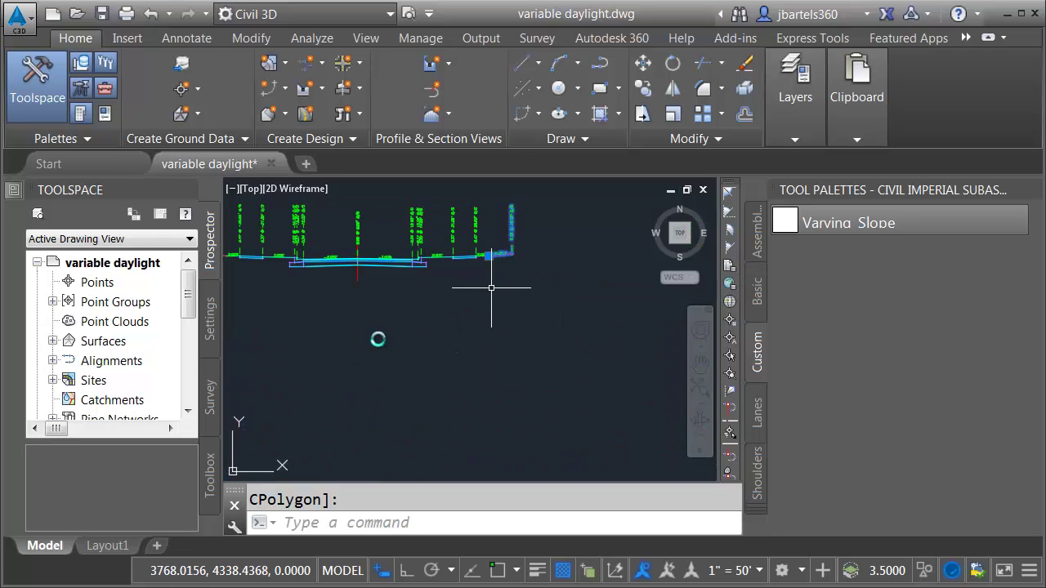
middle_click_drag(430, 341, 548, 348)
left_click(361, 270)
left_click(362, 311)
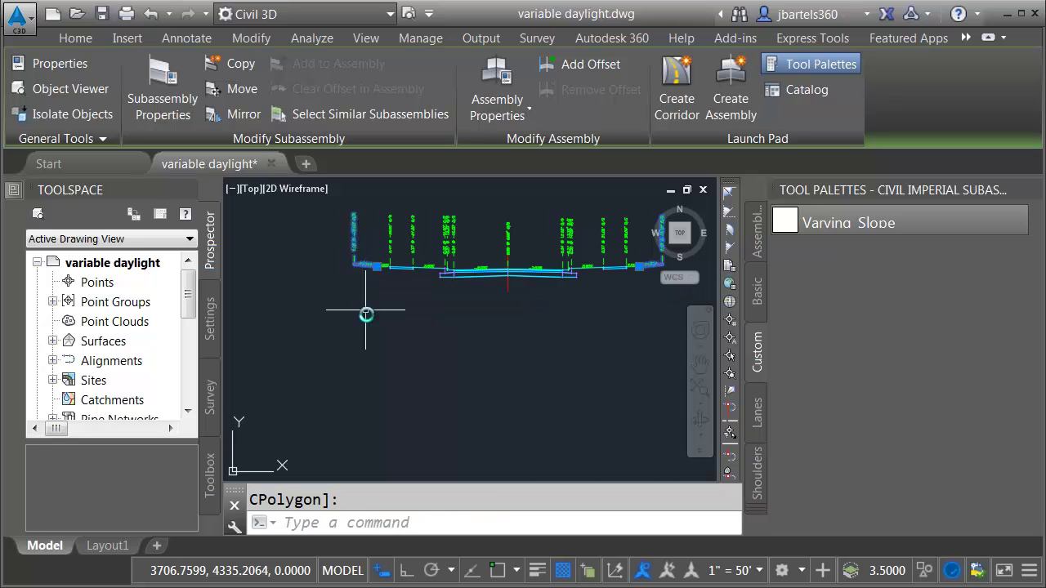
In Properties, set Slope1 to 6 and Slope2 to 1 for both Varying_Slope subassemblies
key("ctrl+1")
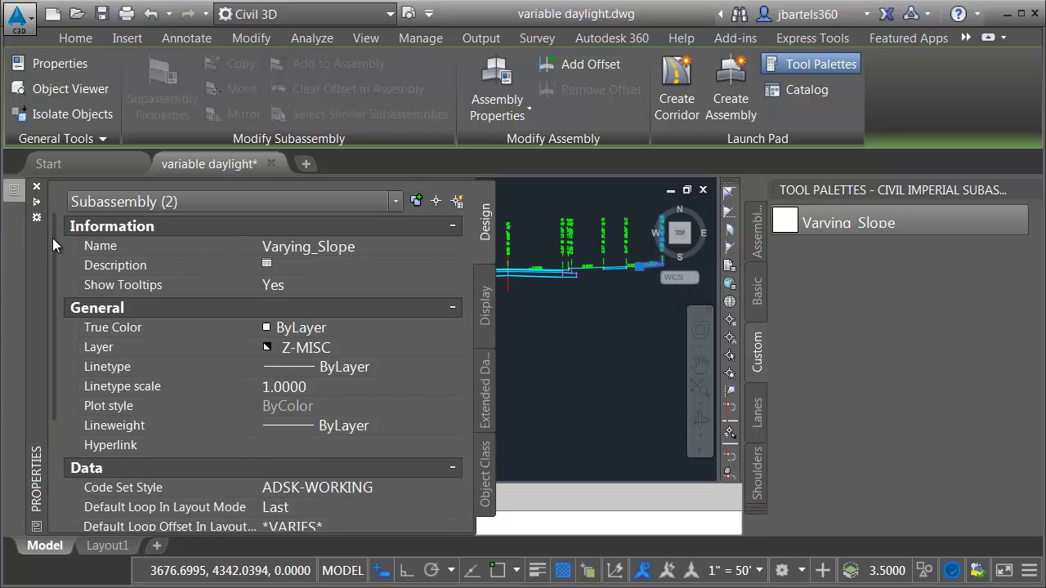
left_click_drag(55, 240, 52, 411)
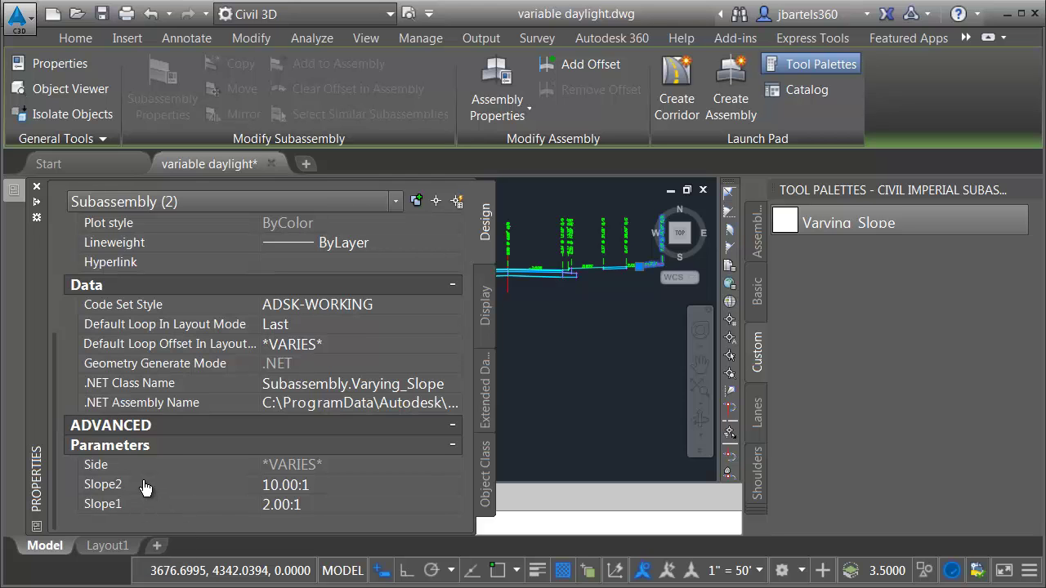
left_click(296, 513)
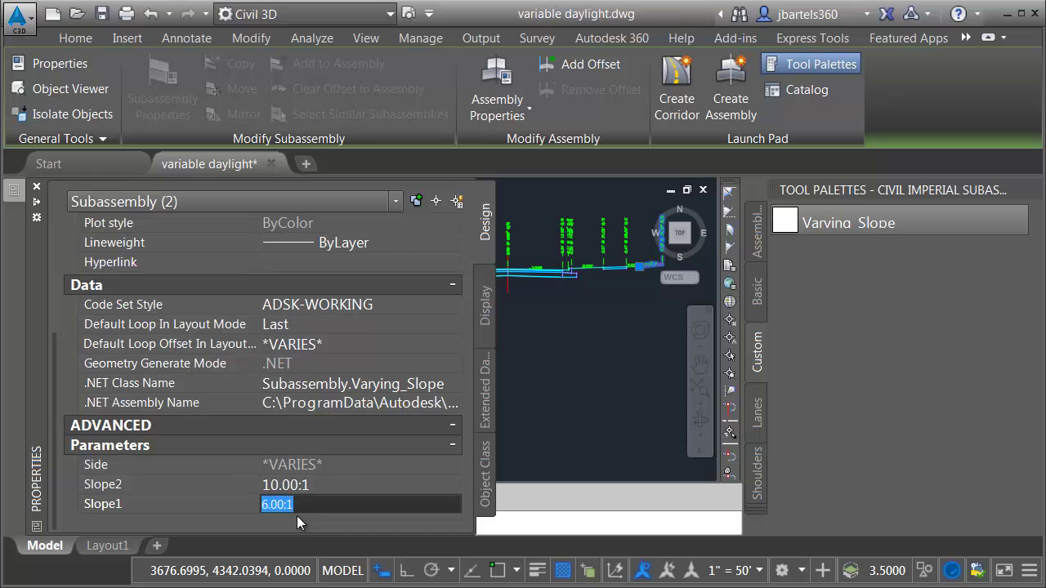
left_click(315, 485)
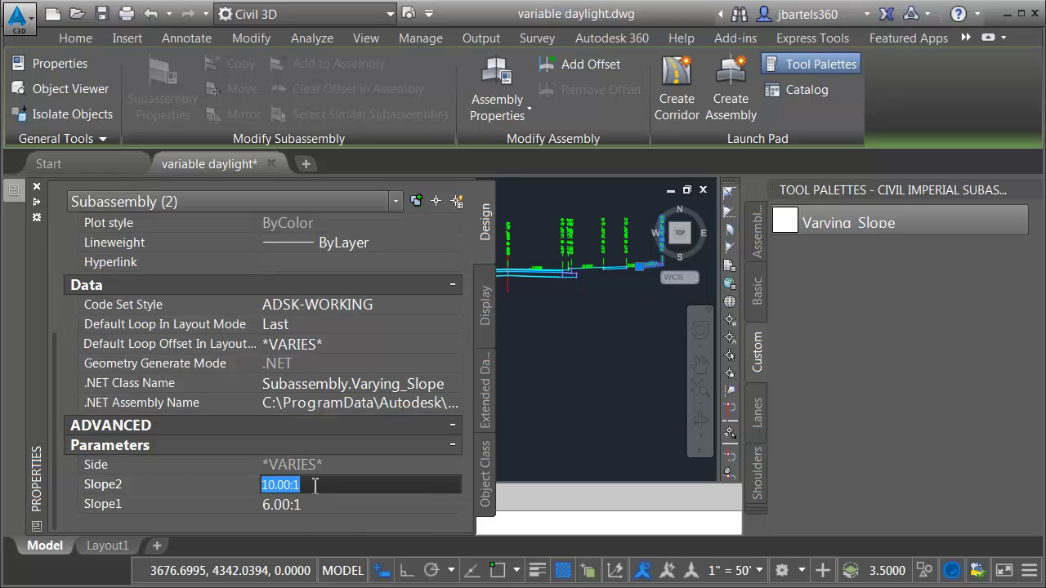
type("1")
key("Tab")
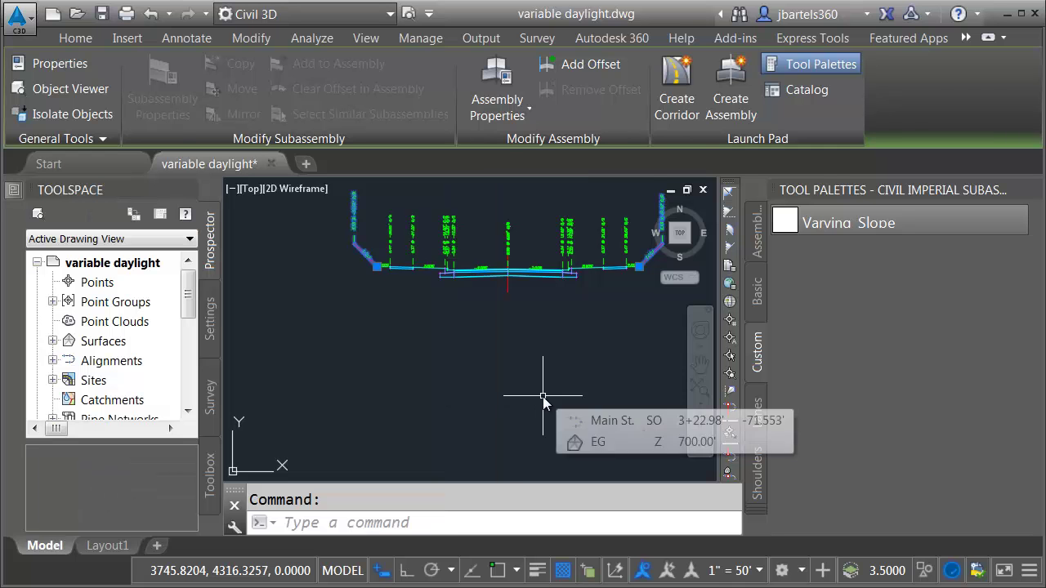
Set all surface targets in the Main St. corridor region to EG
key("Escape")
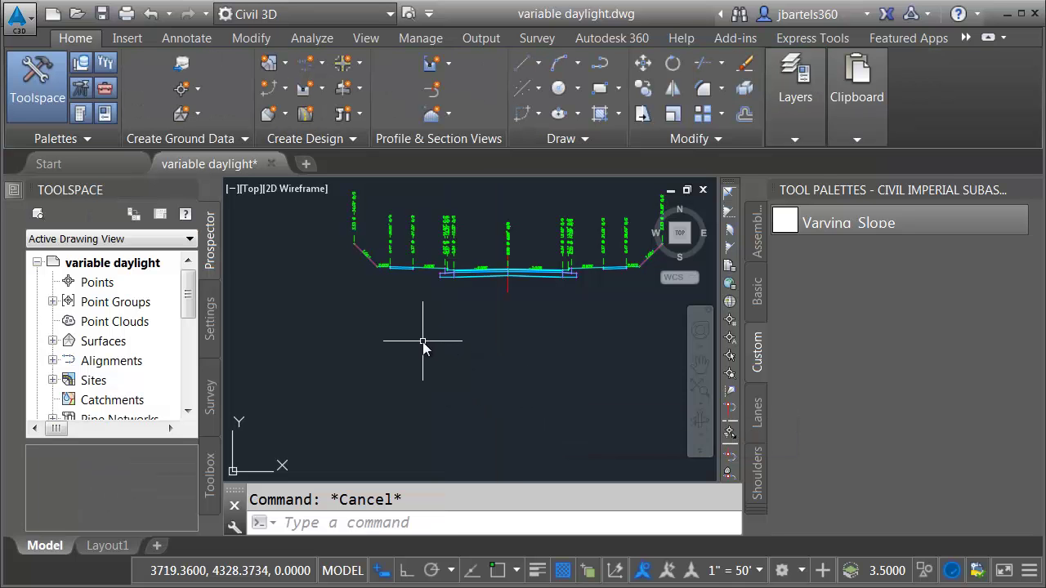
scroll(423, 347, "down", 4)
mouse_move(430, 368)
middle_mouse_down()
mouse_move(416, 303)
mouse_move(390, 309)
middle_mouse_up()
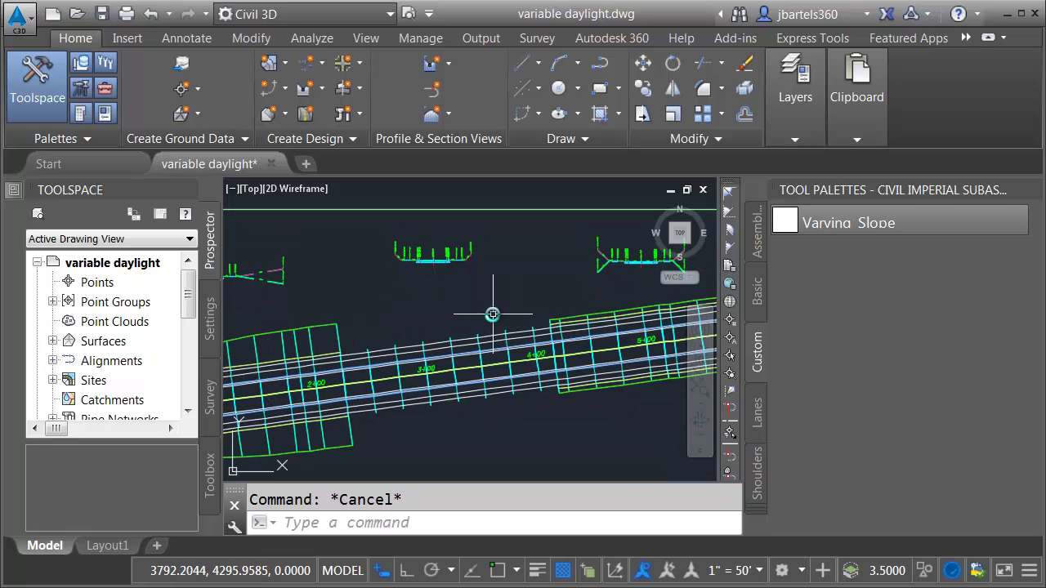
left_click(404, 348)
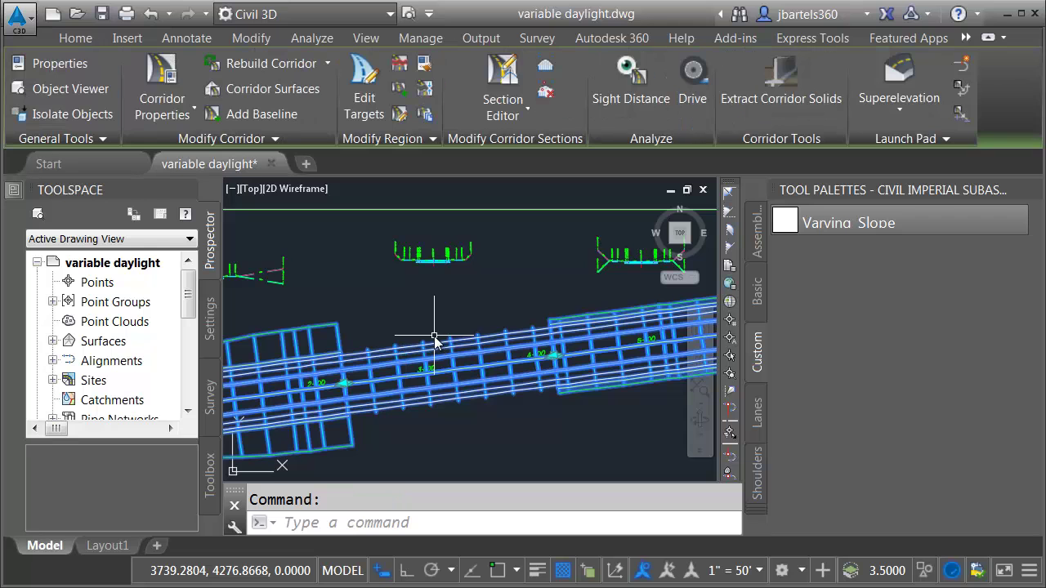
left_click(366, 83)
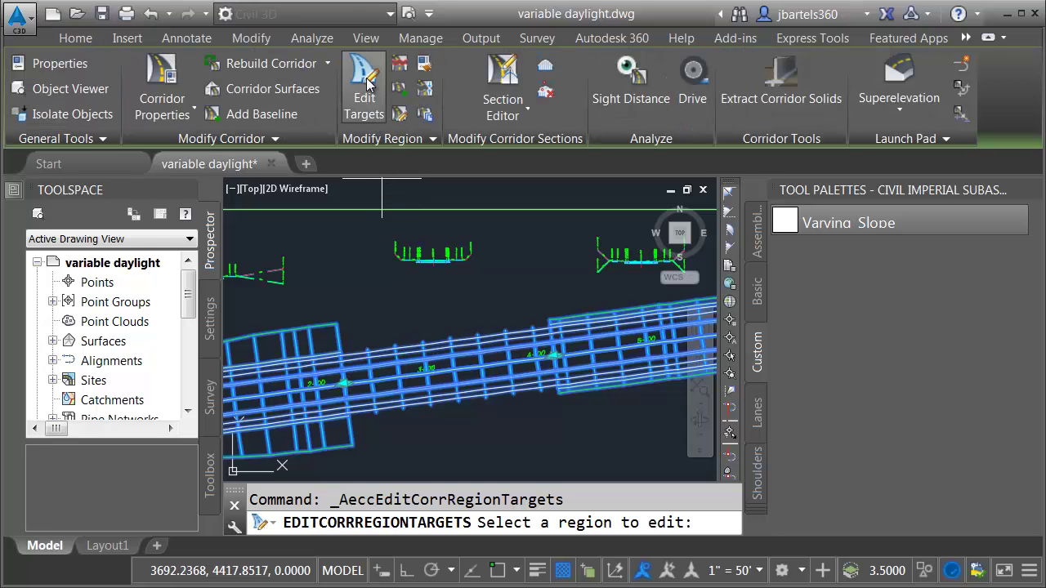
left_click(383, 372)
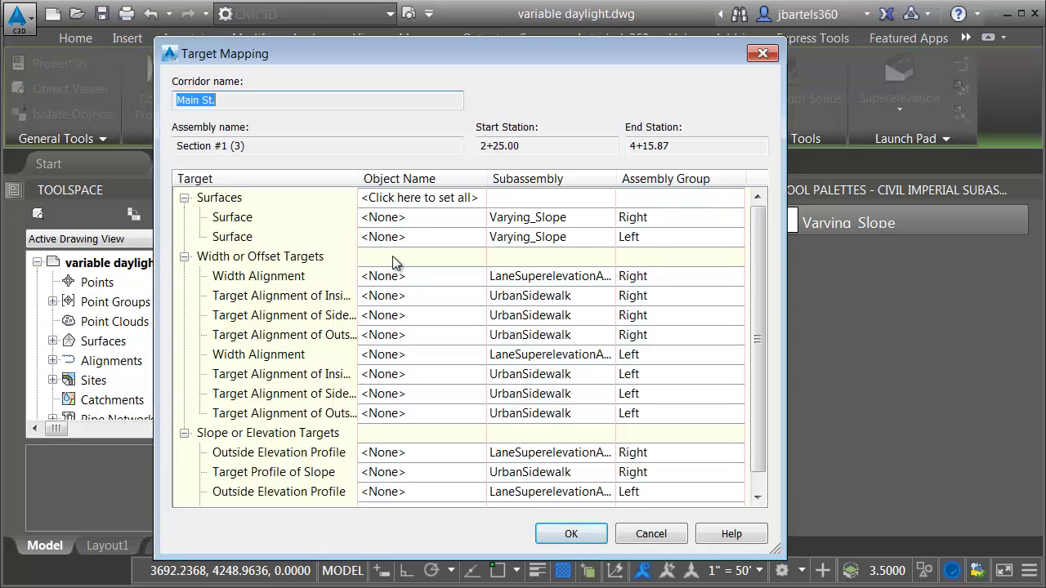
left_click(396, 198)
left_click(442, 458)
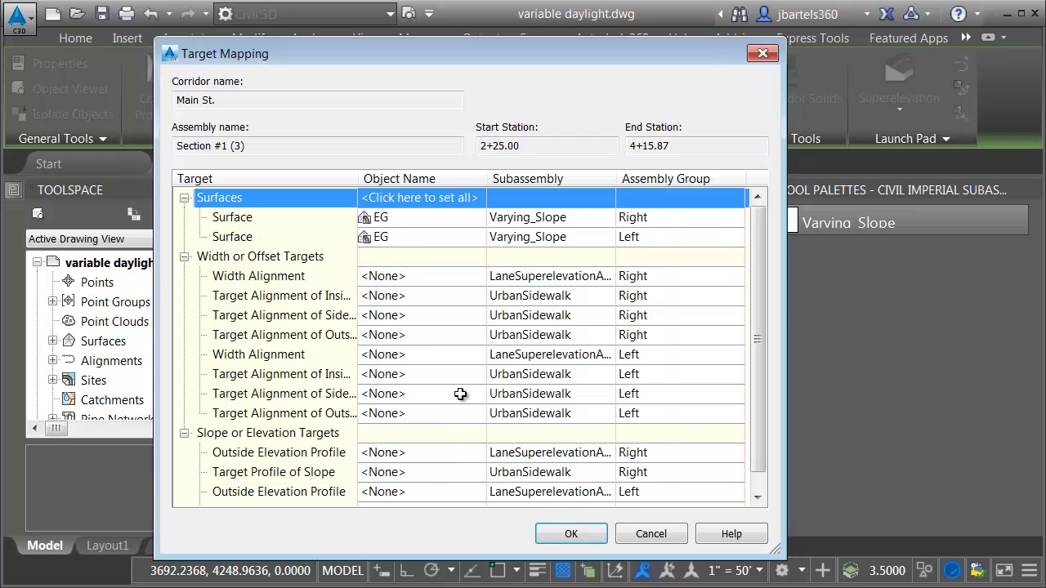
left_click(540, 531)
key("Escape")
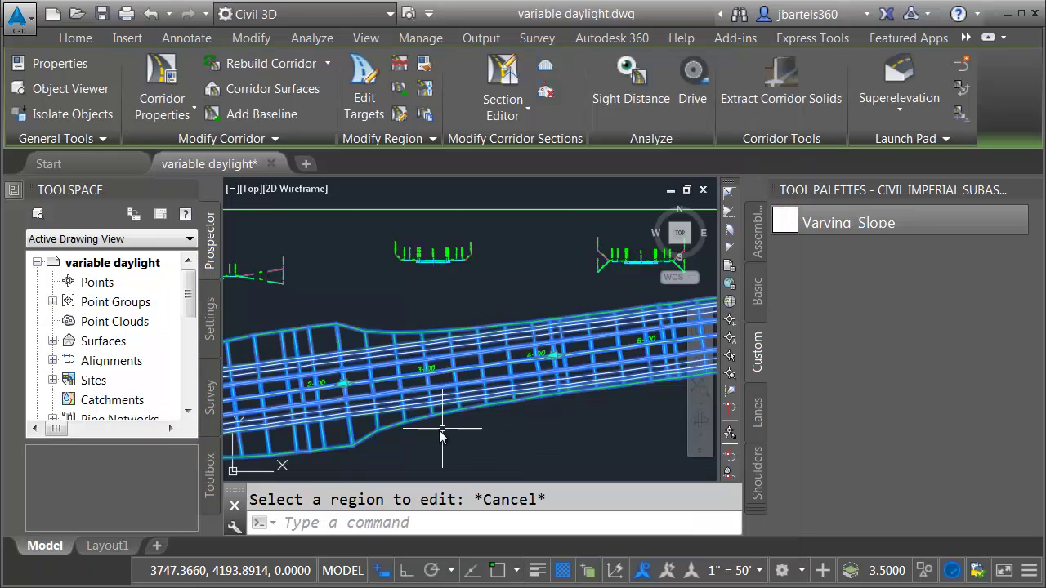
Change the corridor region's Along tangents frequency to 10' and apply it
scroll(425, 413, "up", 1)
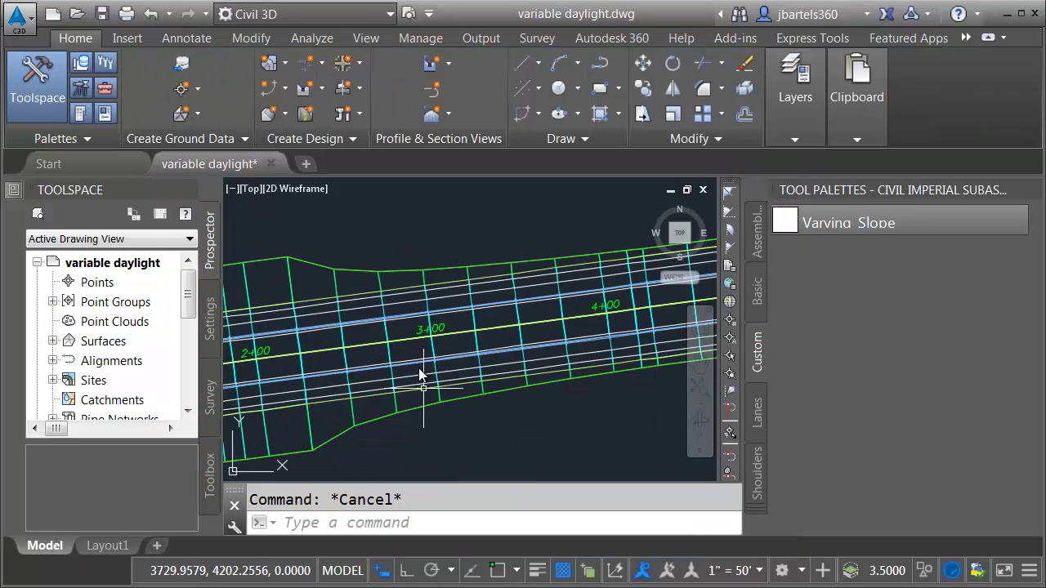
scroll(337, 286, "up", 1)
left_click(336, 285)
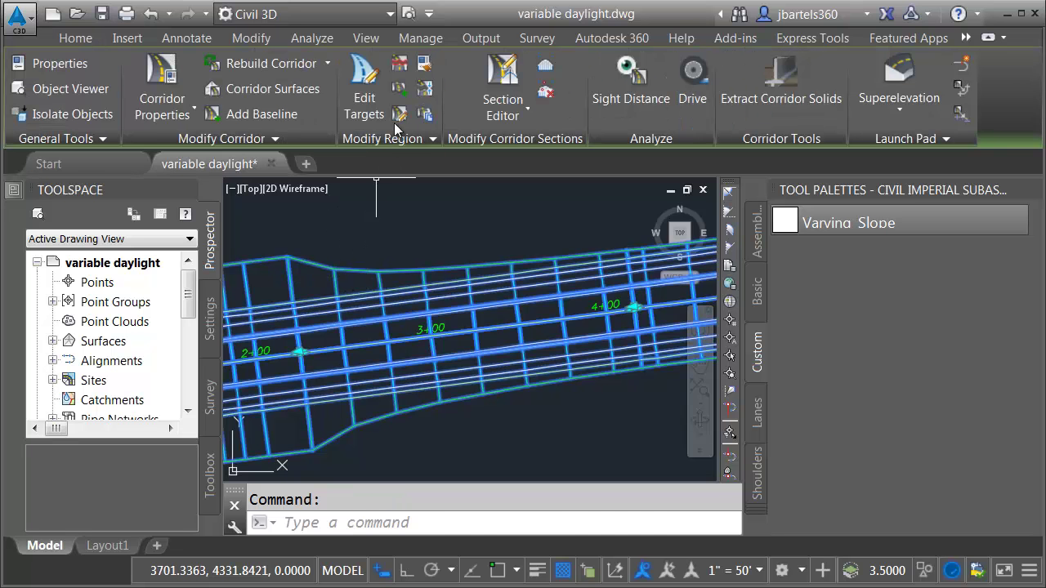
left_click(400, 116)
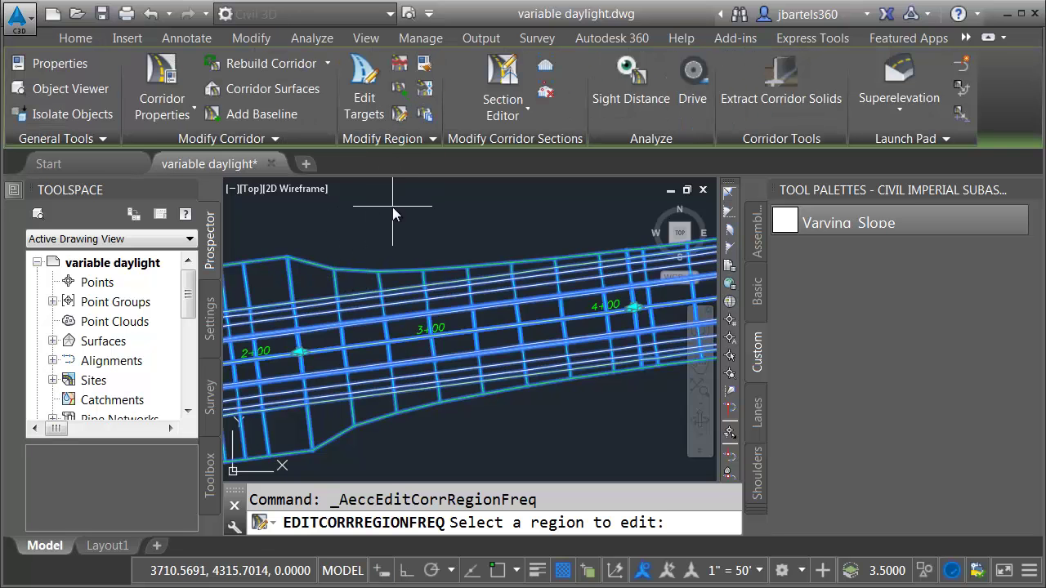
left_click(362, 288)
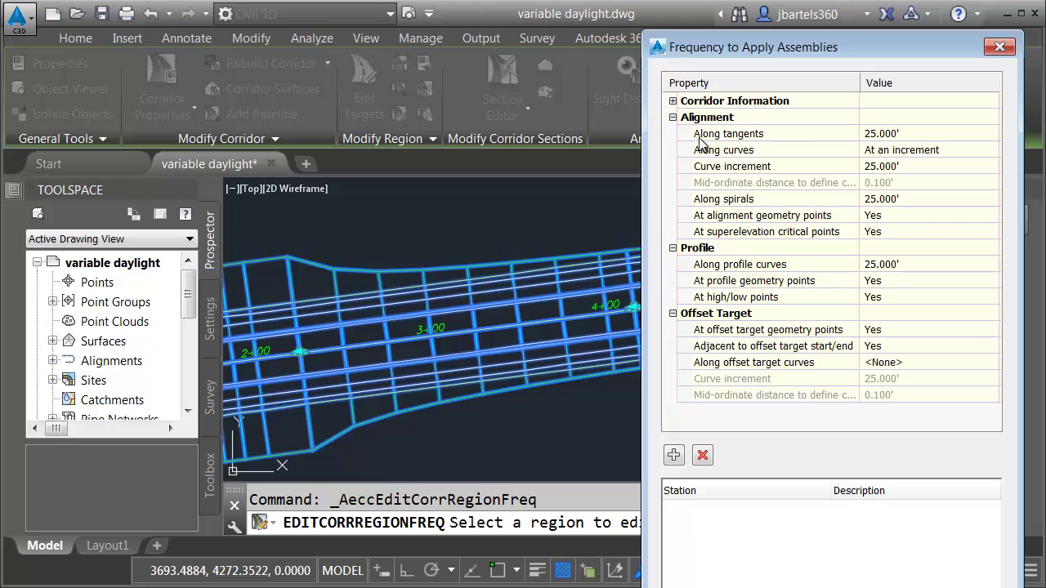
left_click(881, 140)
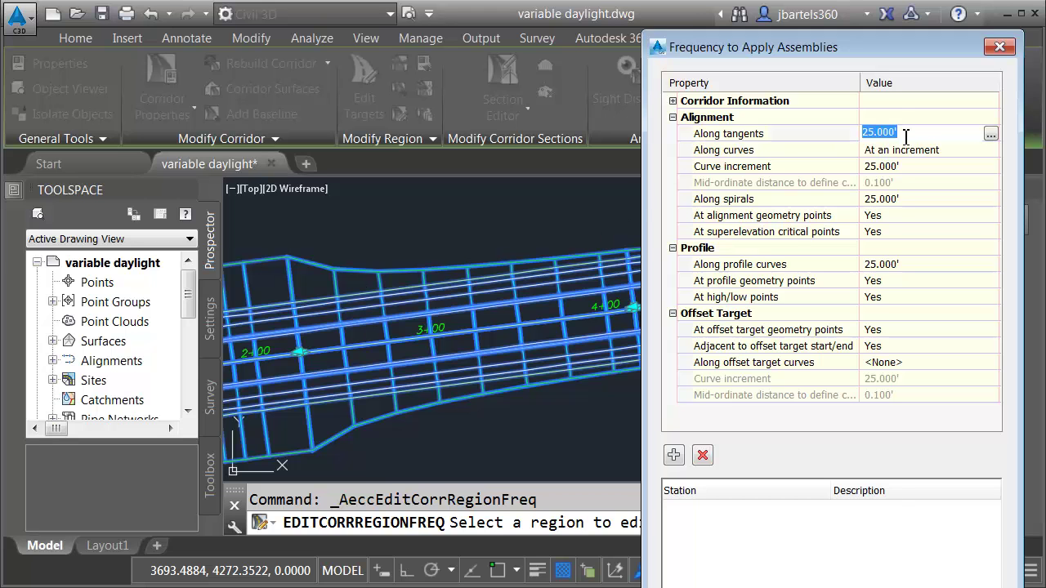
type("10")
key("Return")
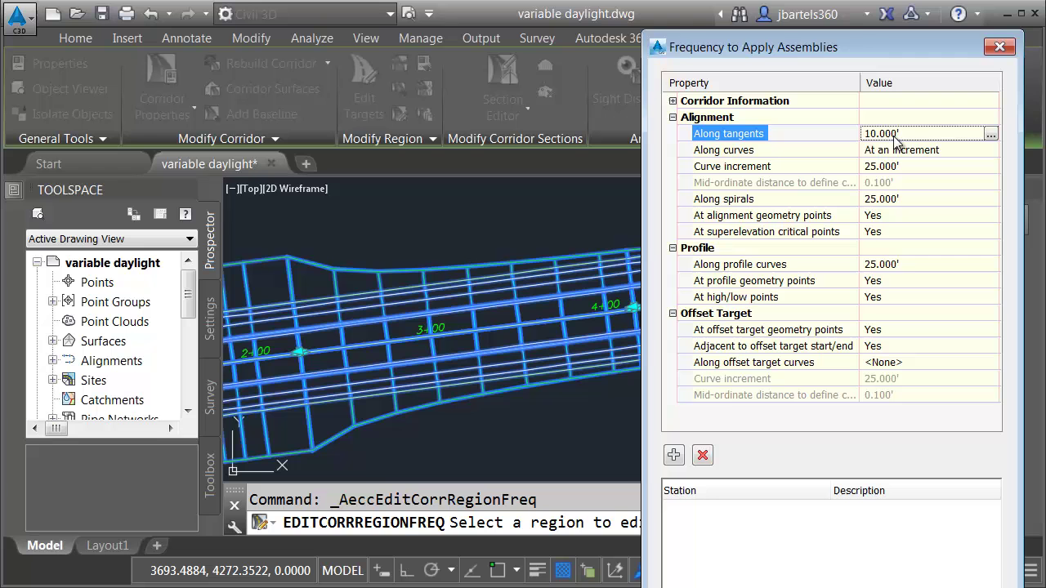
left_click_drag(863, 53, 859, 0)
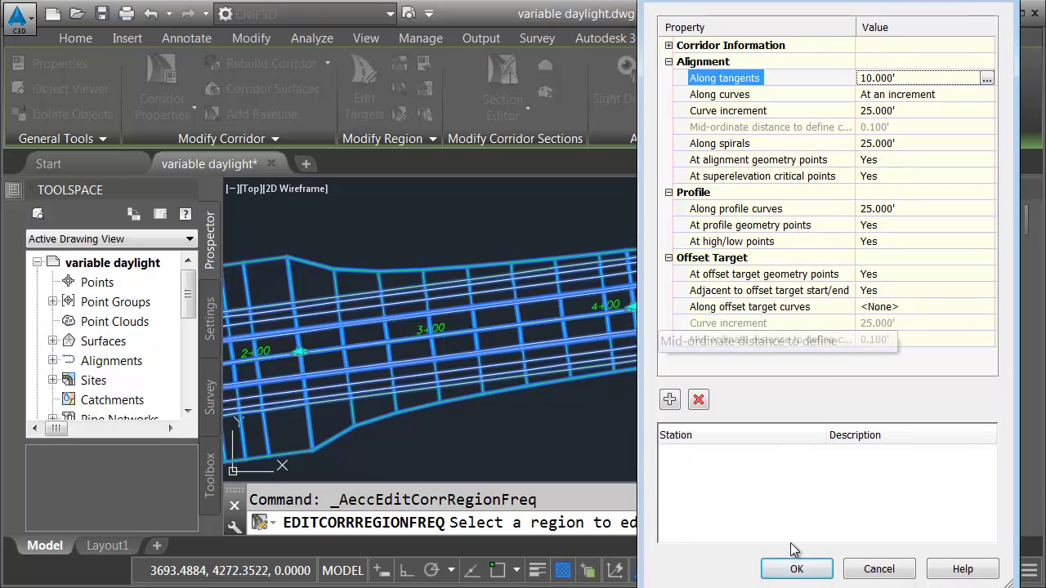
left_click(797, 571)
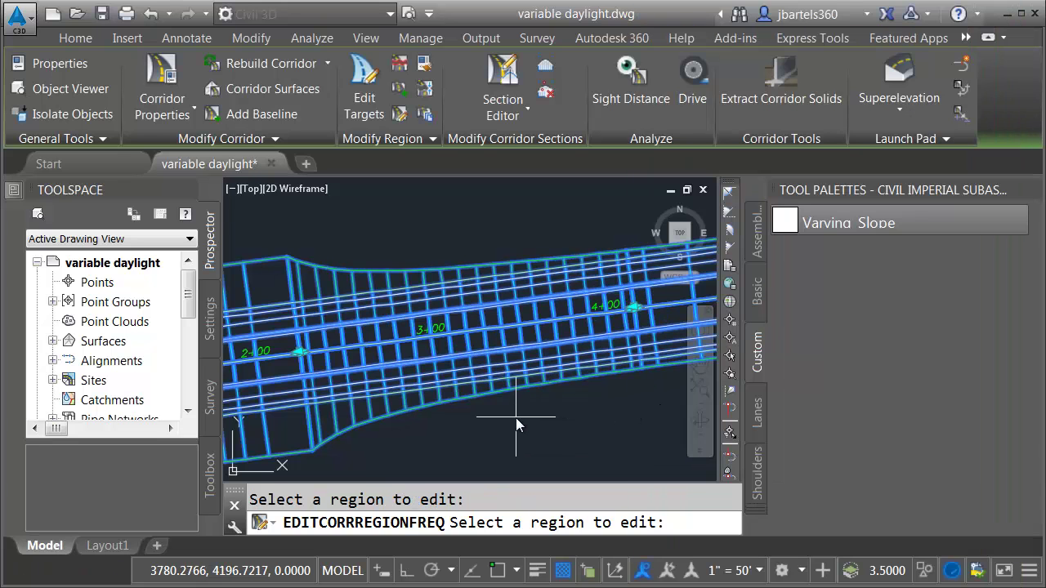
key("Escape")
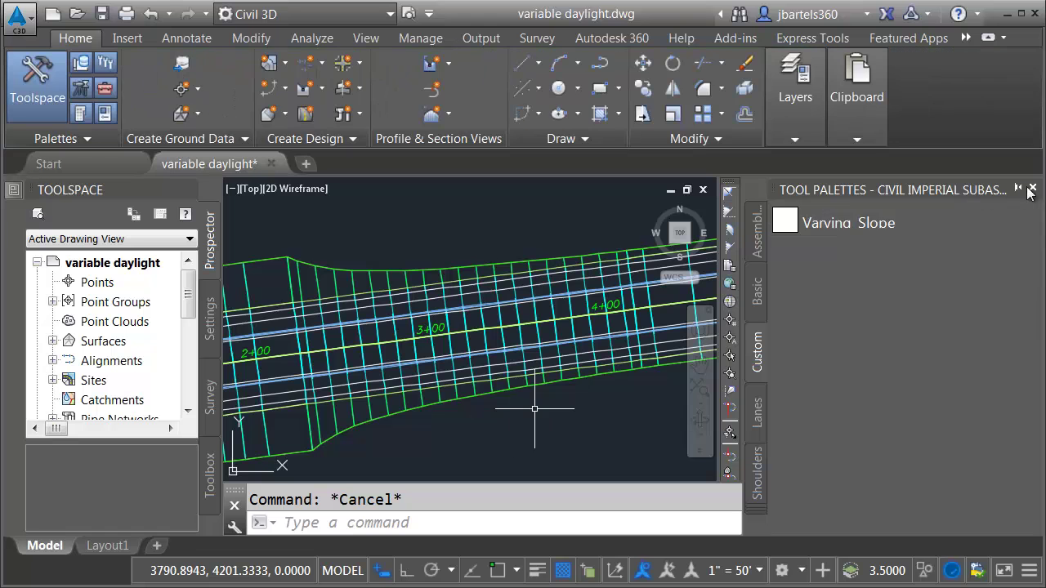
Grip-stretch the corridor region's start boundary to about station 2+24
left_click(1033, 189)
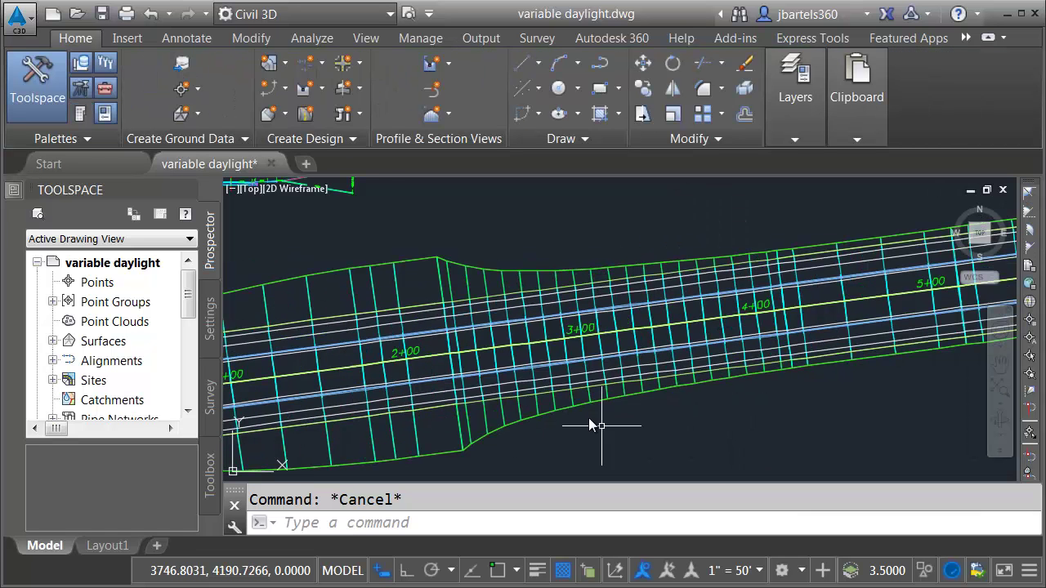
left_click(412, 262)
scroll(425, 340, "up", 5)
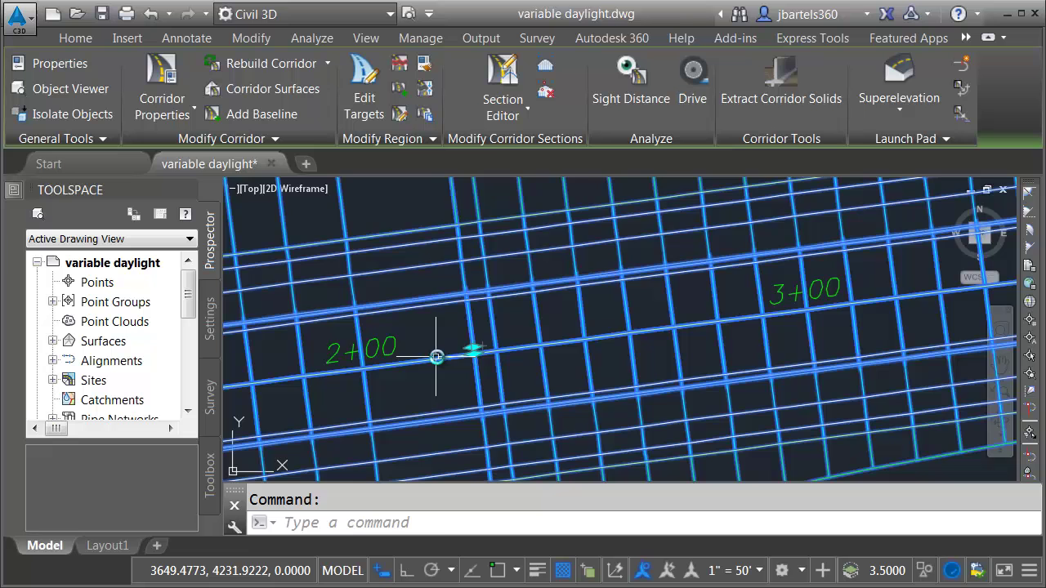
left_click(490, 347)
scroll(490, 342, "down", 5)
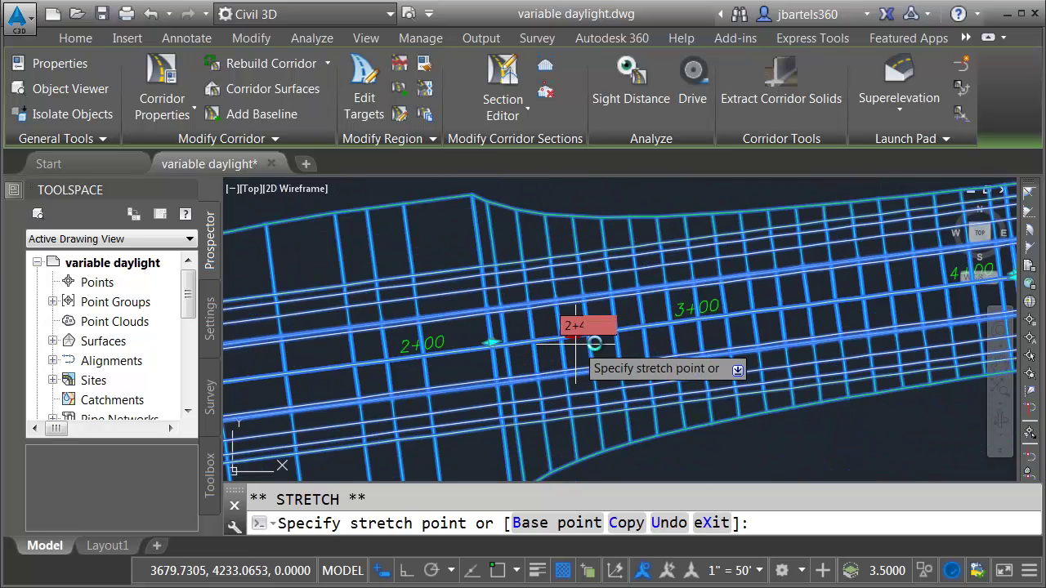
left_click(642, 367)
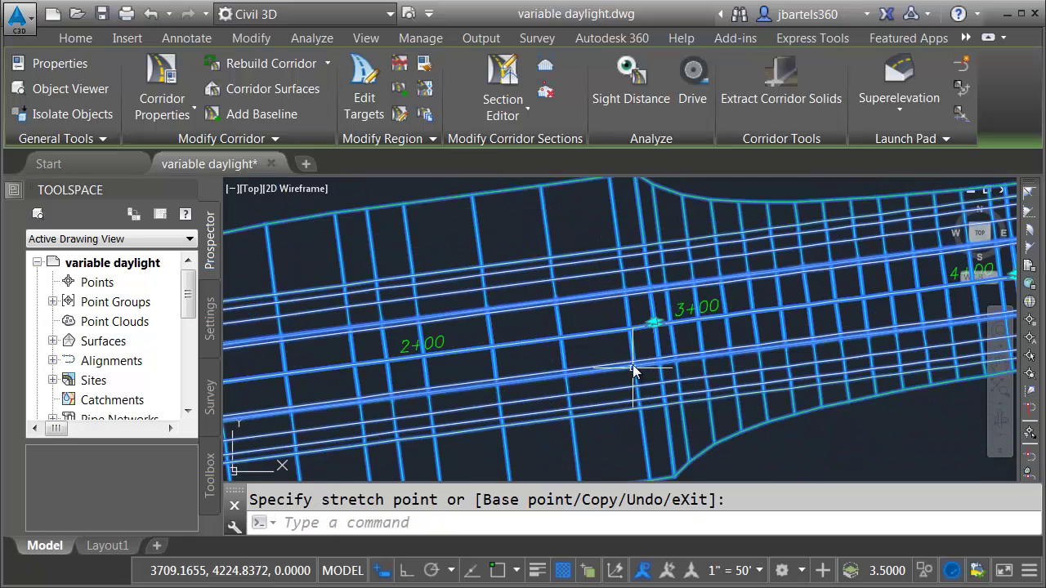
left_click(655, 324)
left_click(497, 372)
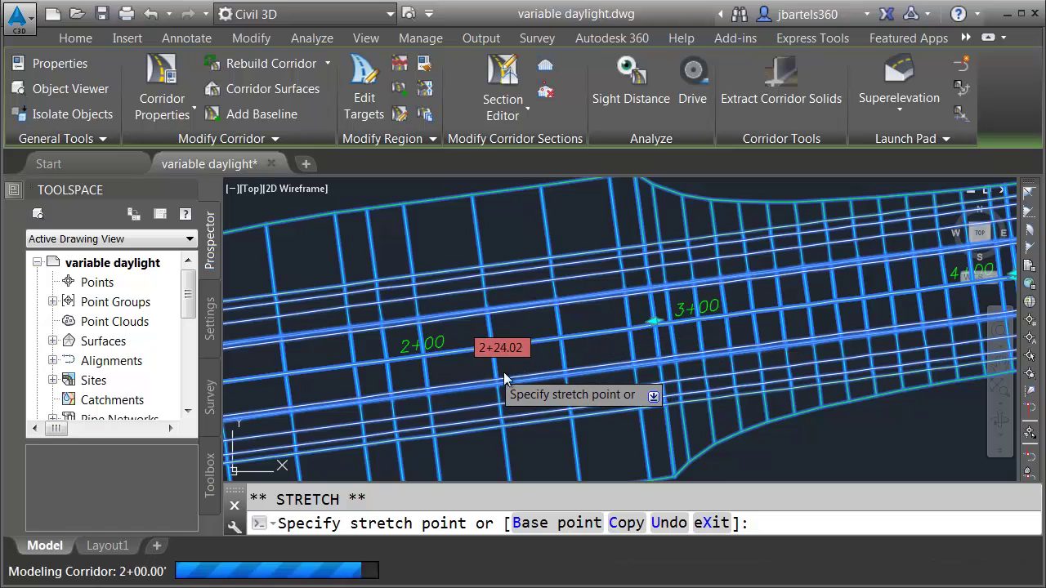
key("Escape")
key("Escape")
Stretch a grip point on the Main St. profile as a trial edit
scroll(567, 364, "down", 5)
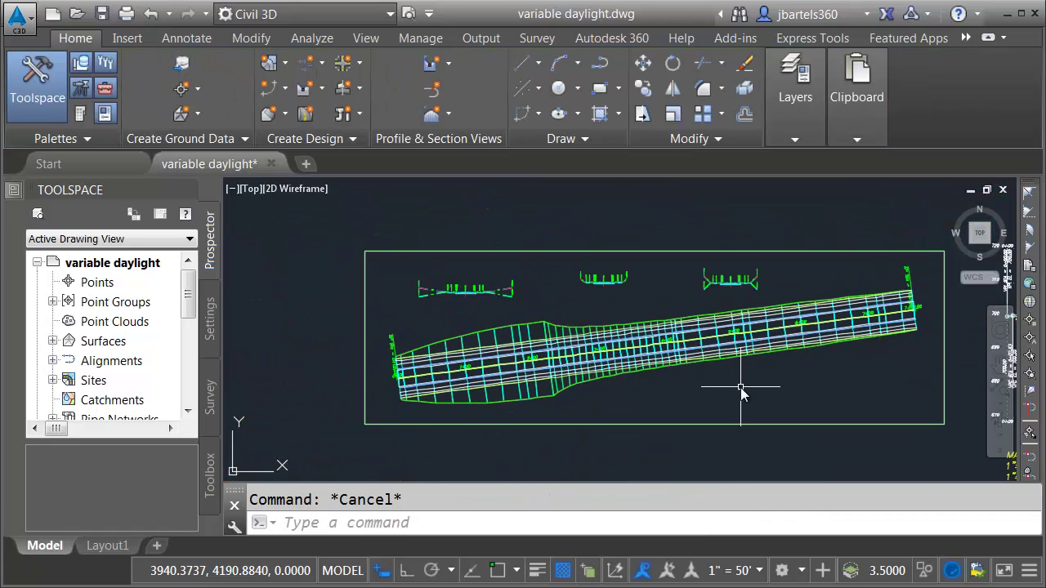
middle_click_drag(738, 387, 315, 381)
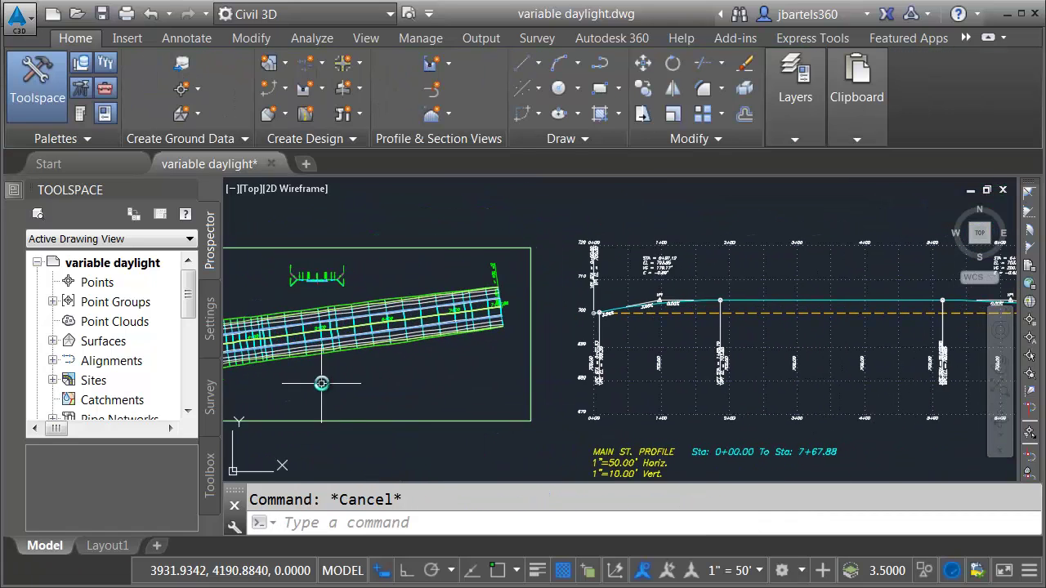
left_click(809, 309)
left_click(832, 301)
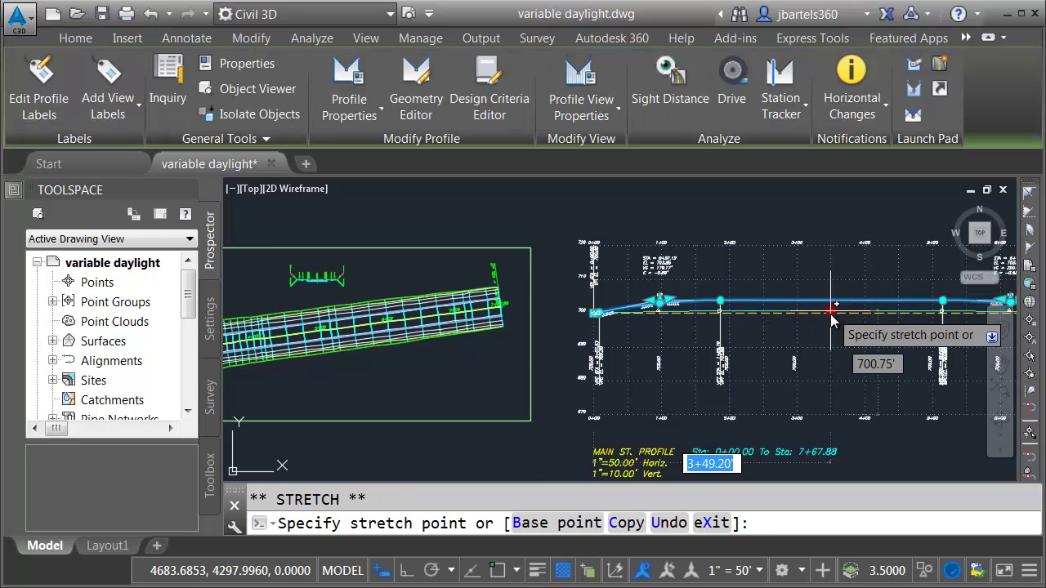
left_click(831, 326)
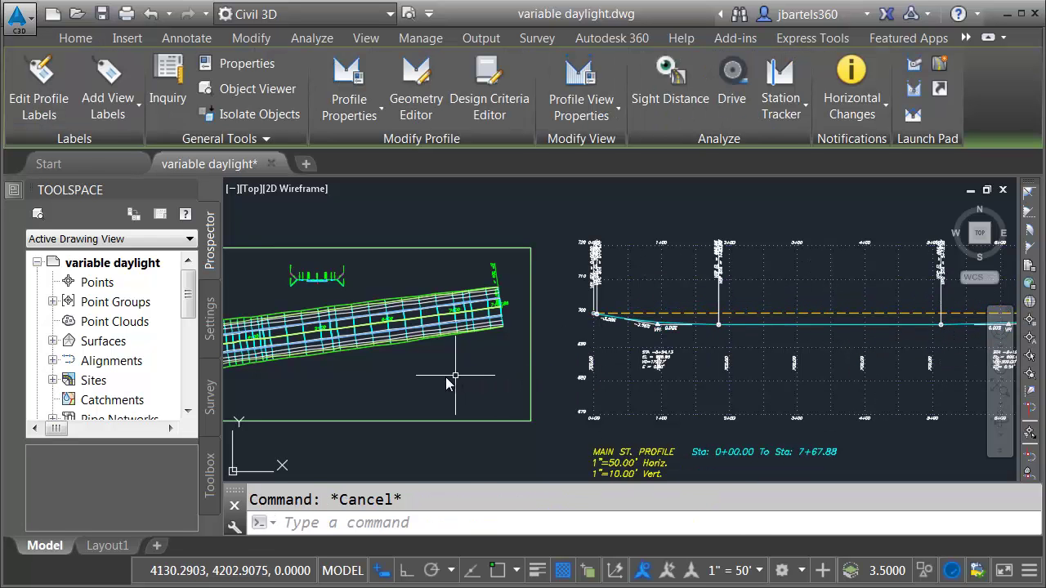
key("Escape")
Rebuild the corridor, then undo back to the earlier region grip edit
scroll(386, 389, "up", 5)
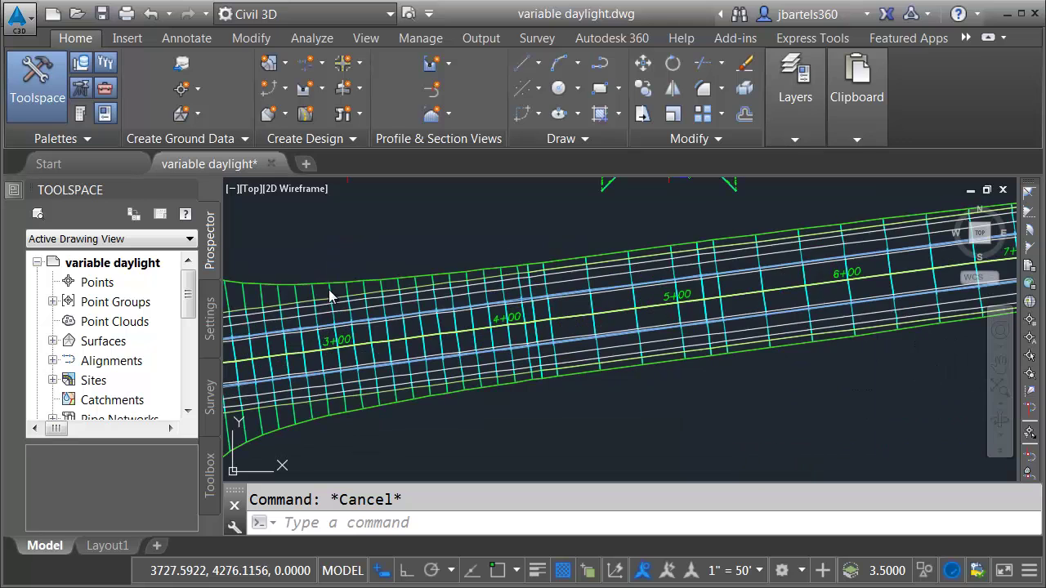
left_click(337, 275)
mouse_move(337, 270)
middle_mouse_down()
mouse_move(426, 254)
mouse_move(440, 264)
middle_mouse_up()
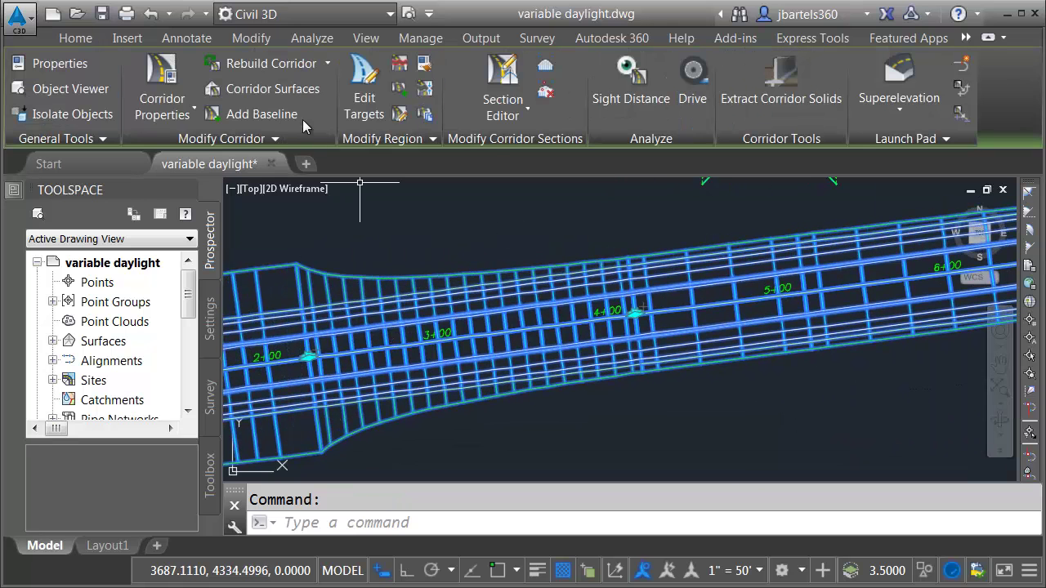
left_click(271, 64)
key("Escape")
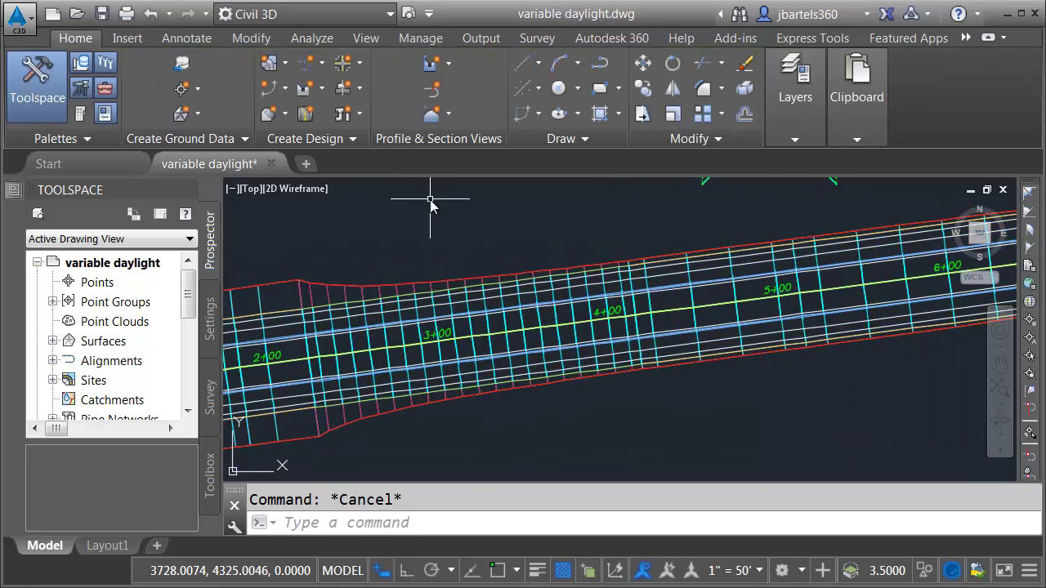
left_click(170, 15)
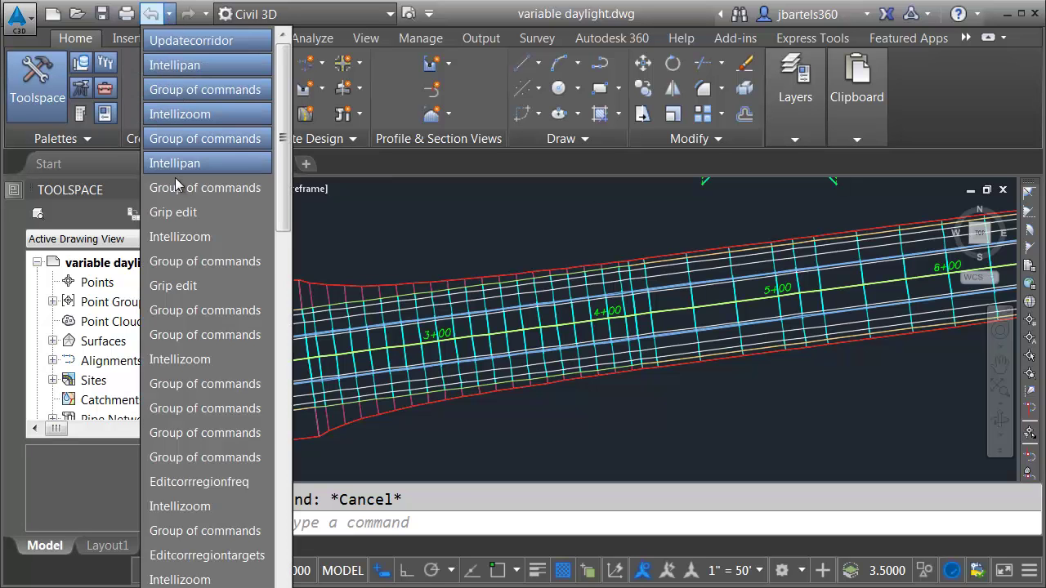
left_click(177, 213)
scroll(572, 366, "up", 4)
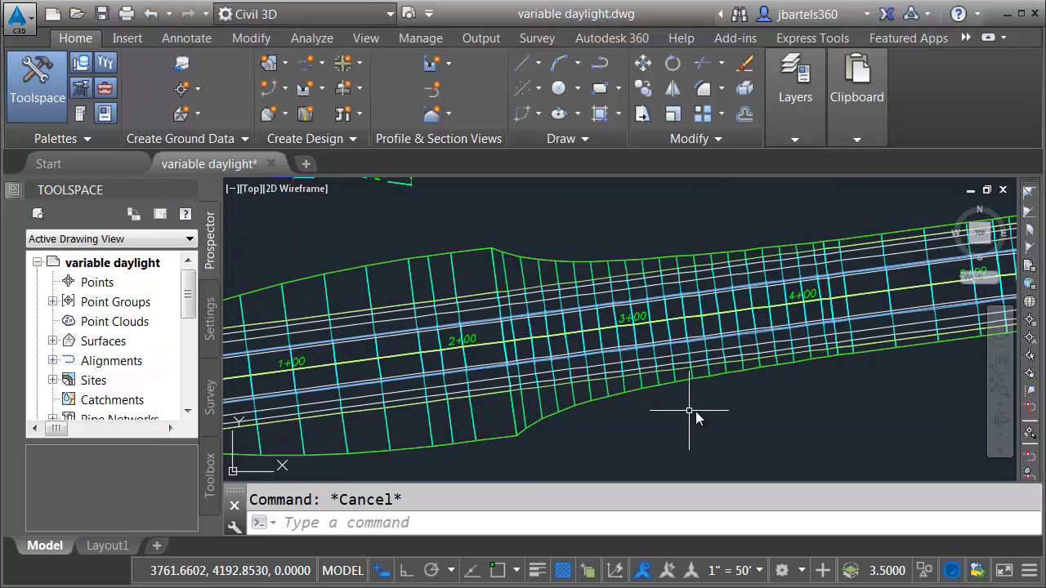
middle_click_drag(696, 420, 646, 411)
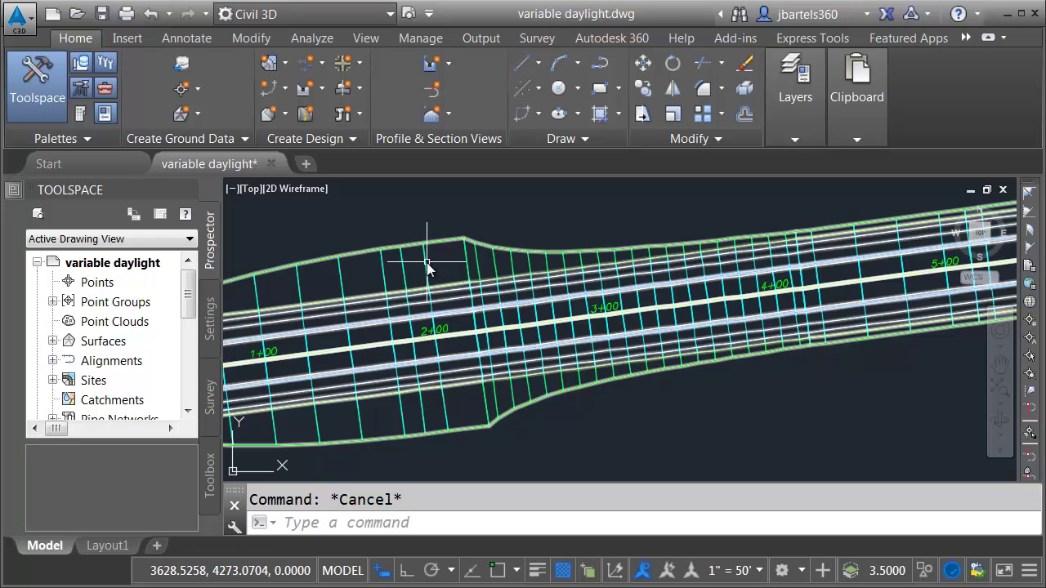
left_click(427, 268)
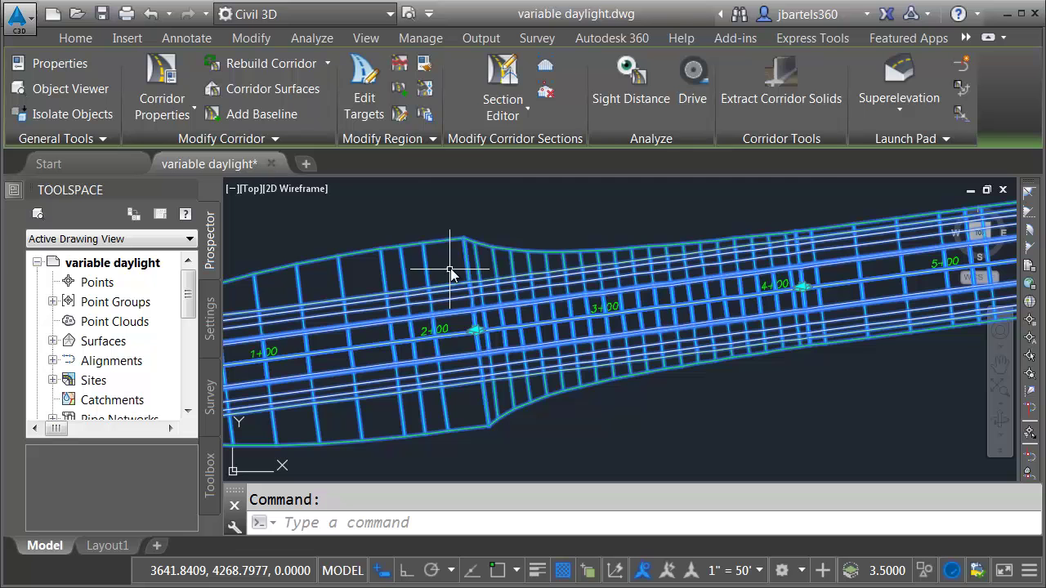
left_click(501, 75)
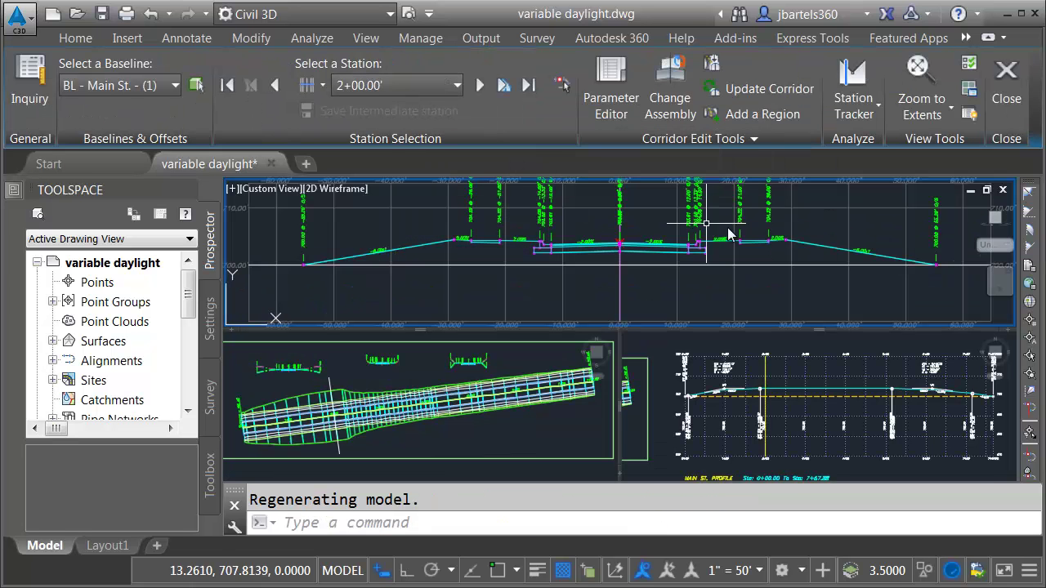
middle_click_drag(845, 249, 685, 243)
scroll(707, 248, "up", 2)
scroll(752, 262, "up", 2)
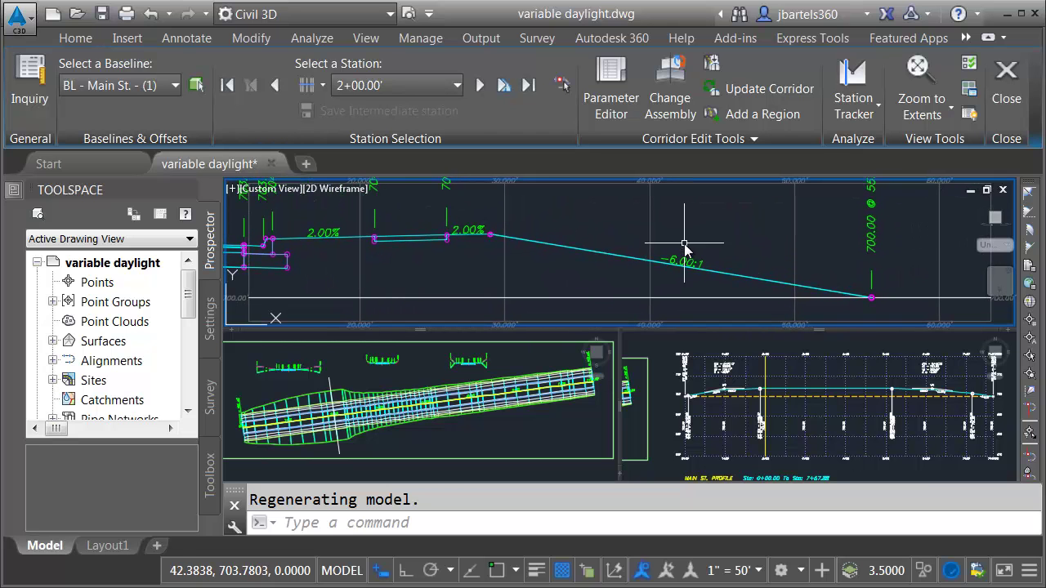
left_click(924, 108)
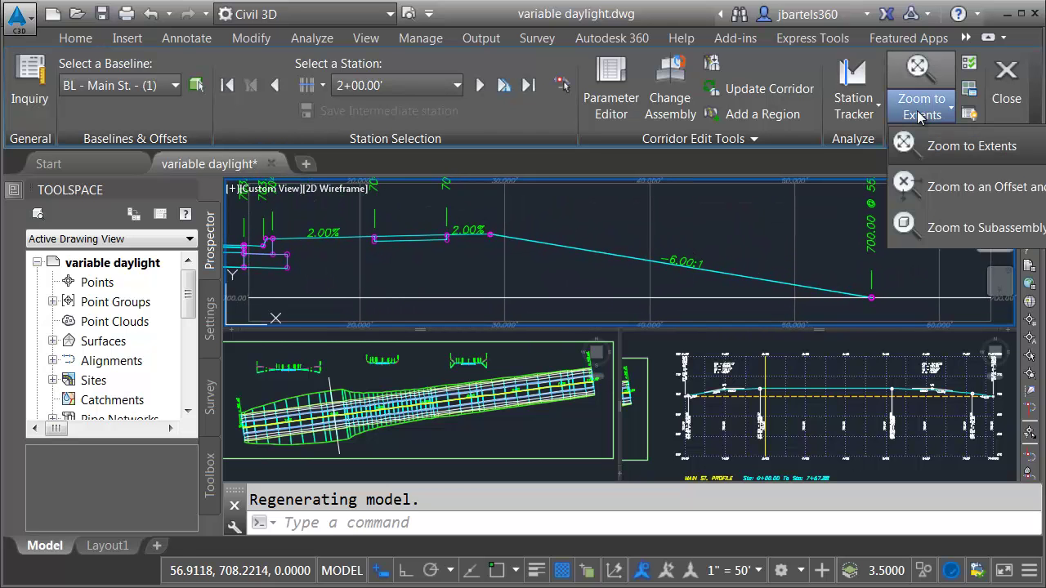
left_click(943, 190)
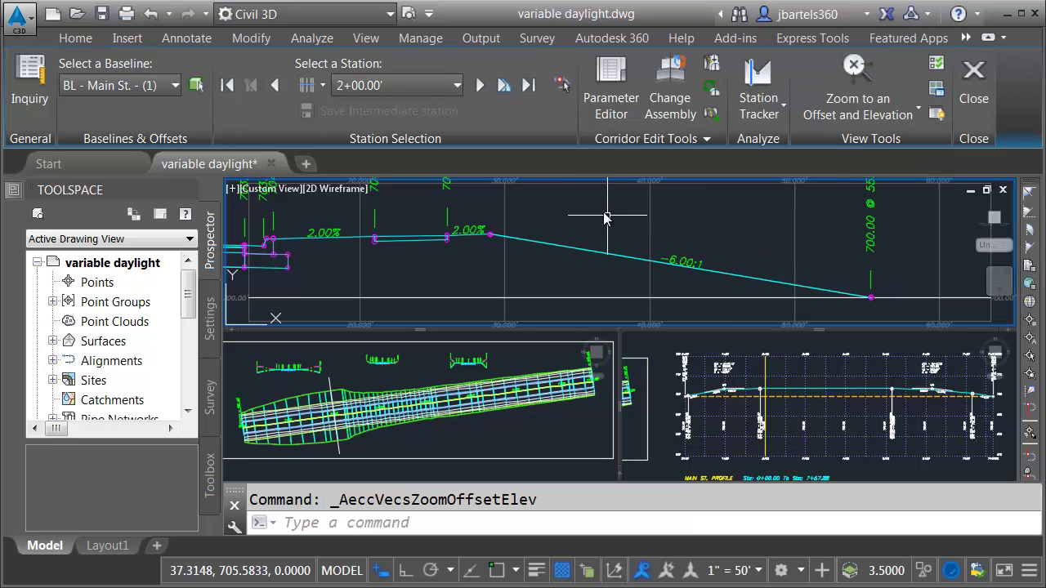
left_click(479, 85)
left_click(480, 85)
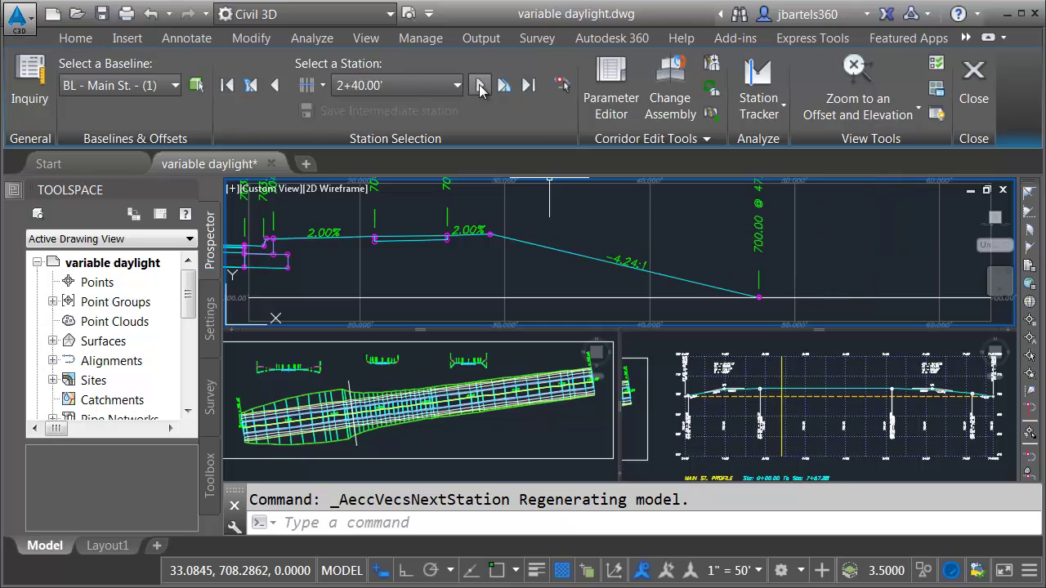
left_click(480, 85)
left_click(480, 85)
left_click(479, 85)
left_click(479, 85)
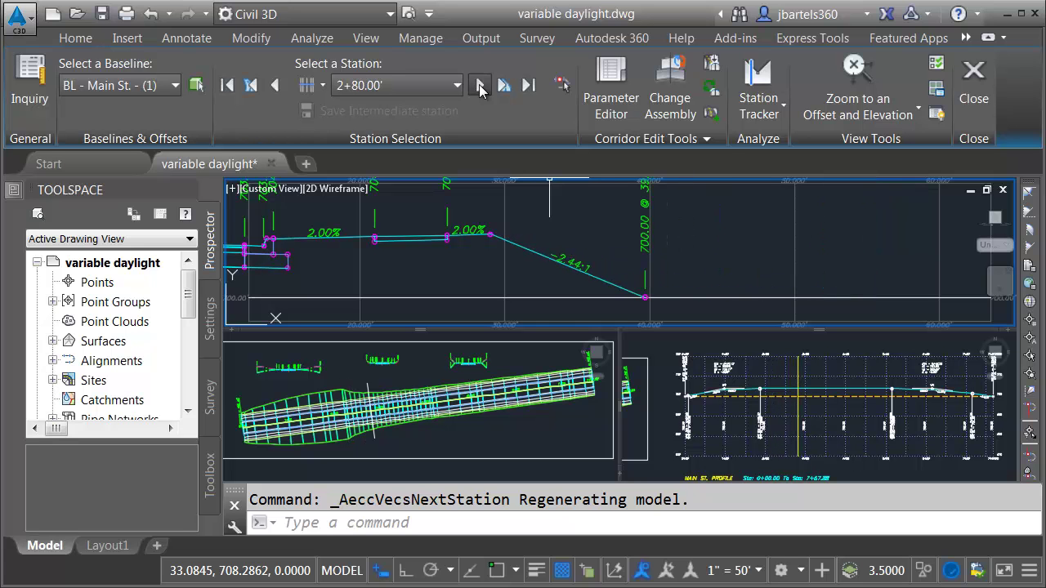
left_click(480, 85)
left_click(480, 85)
left_click(479, 85)
left_click(480, 85)
left_click(480, 85)
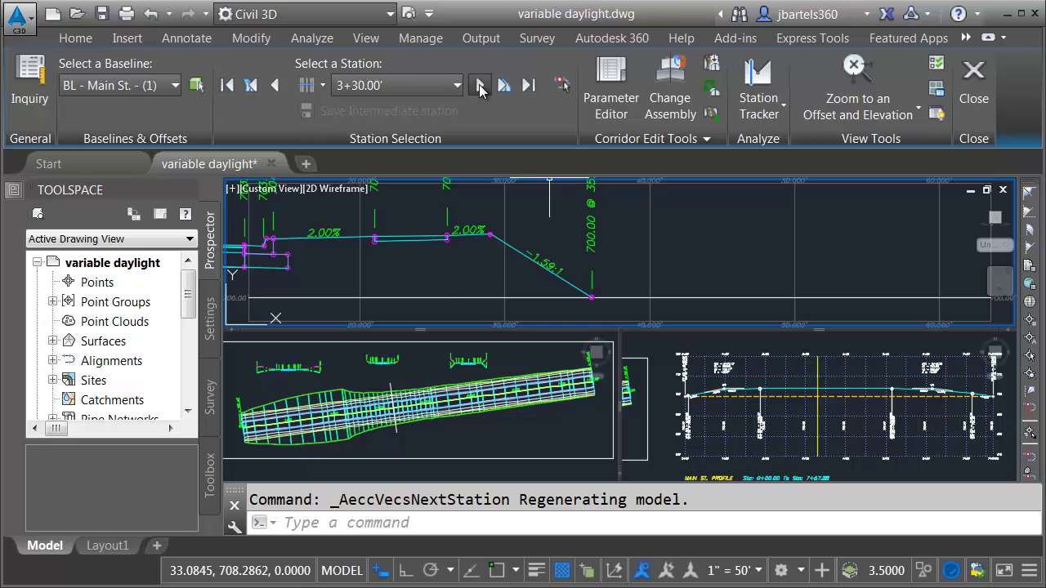
left_click(480, 85)
left_click(480, 85)
left_click(480, 85)
left_click(480, 85)
left_click(479, 85)
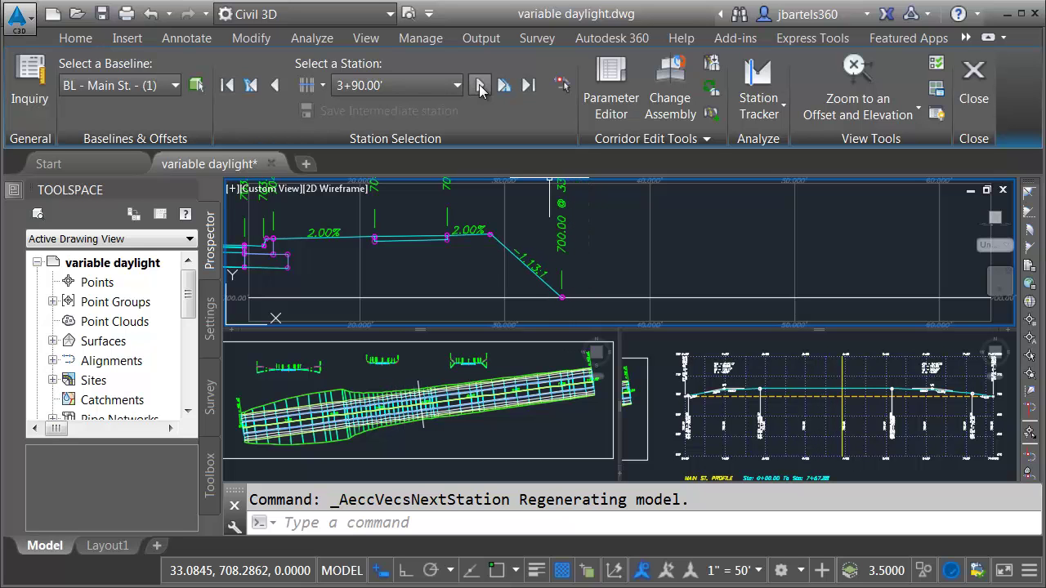
left_click(480, 85)
left_click(480, 85)
left_click(480, 85)
left_click(480, 85)
left_click(480, 85)
left_click(479, 85)
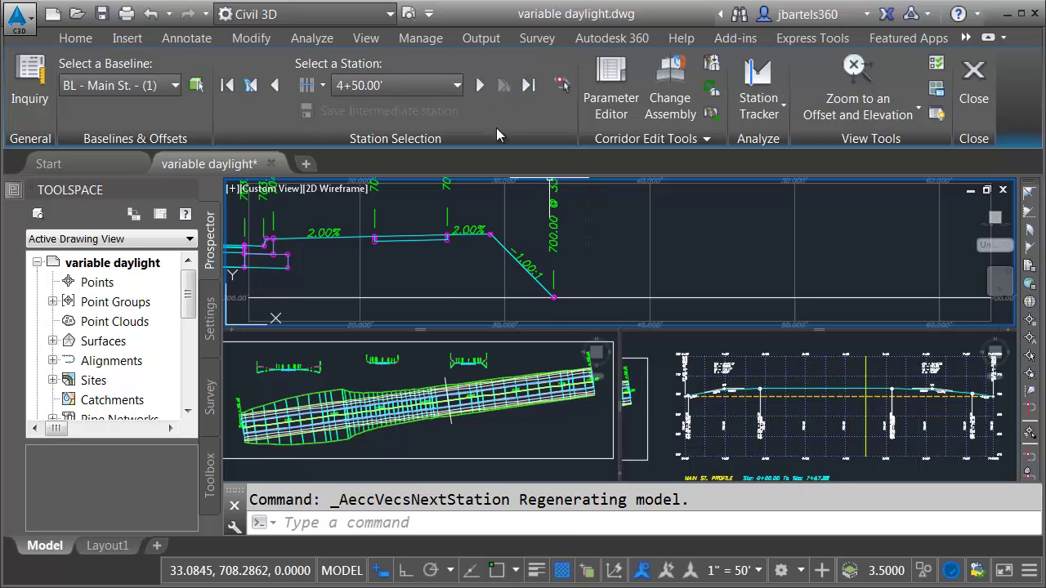
left_click(970, 78)
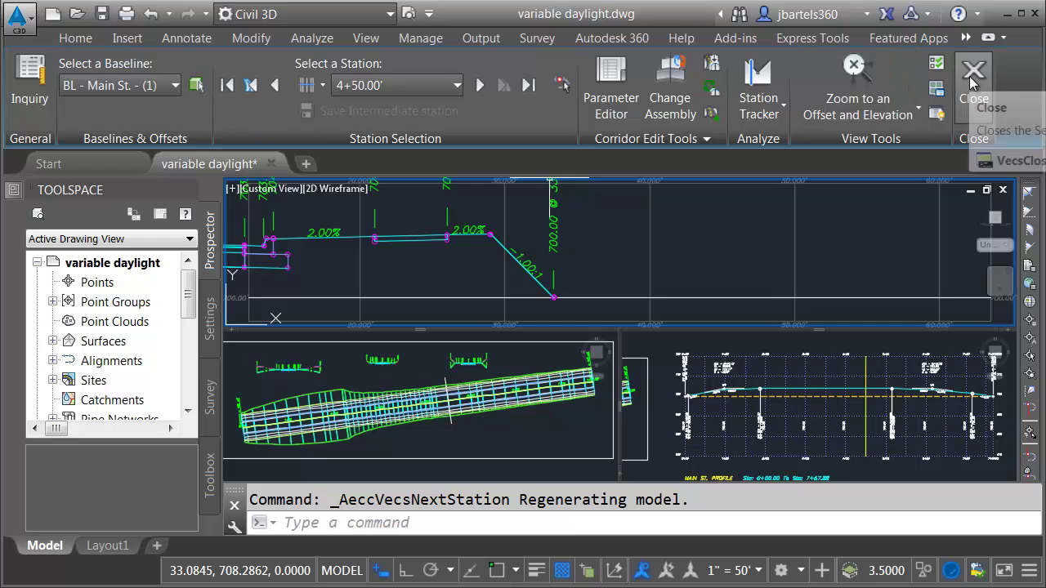
key("Escape")
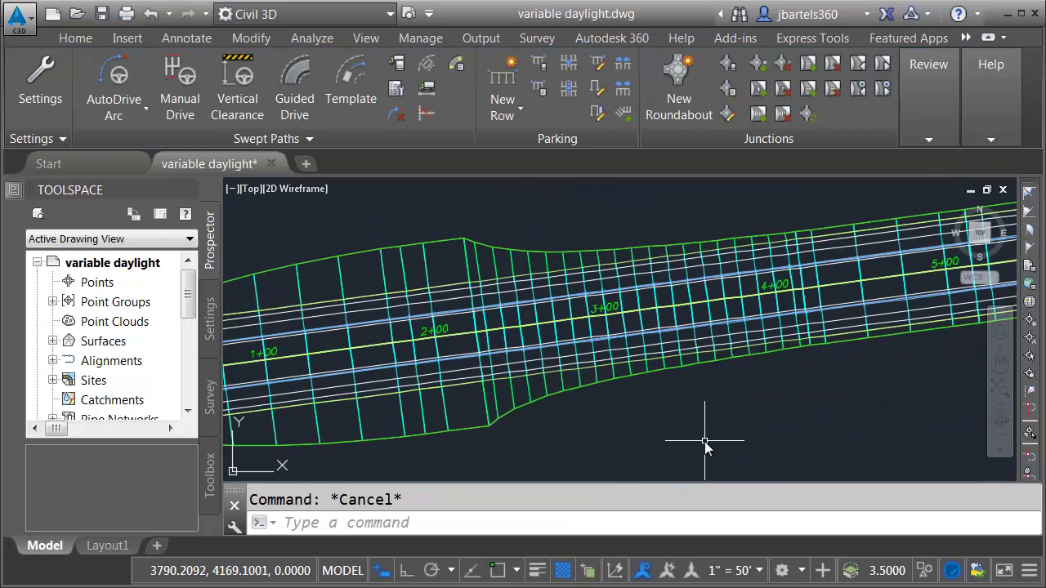
mouse_move(705, 445)
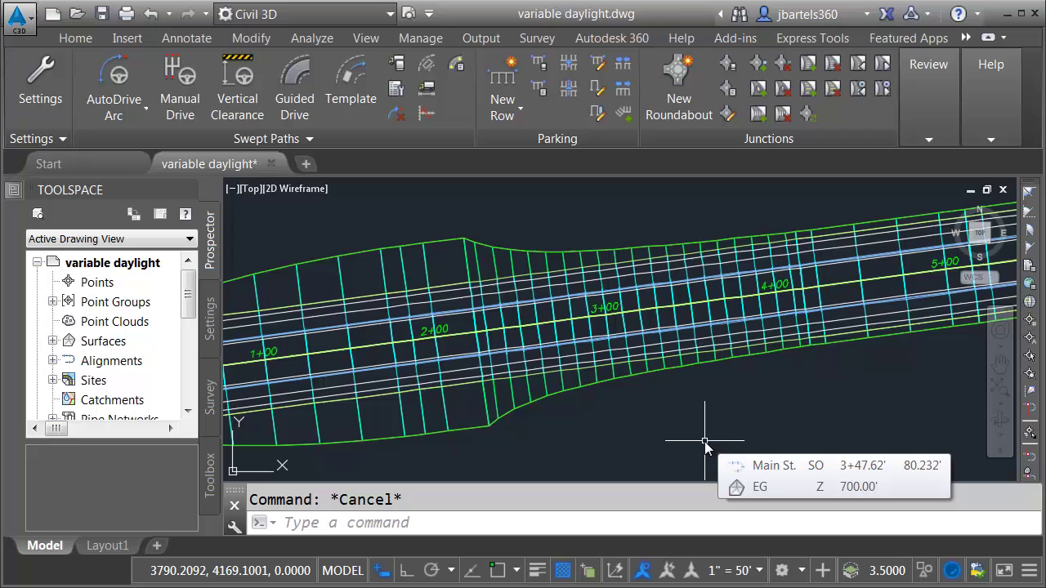